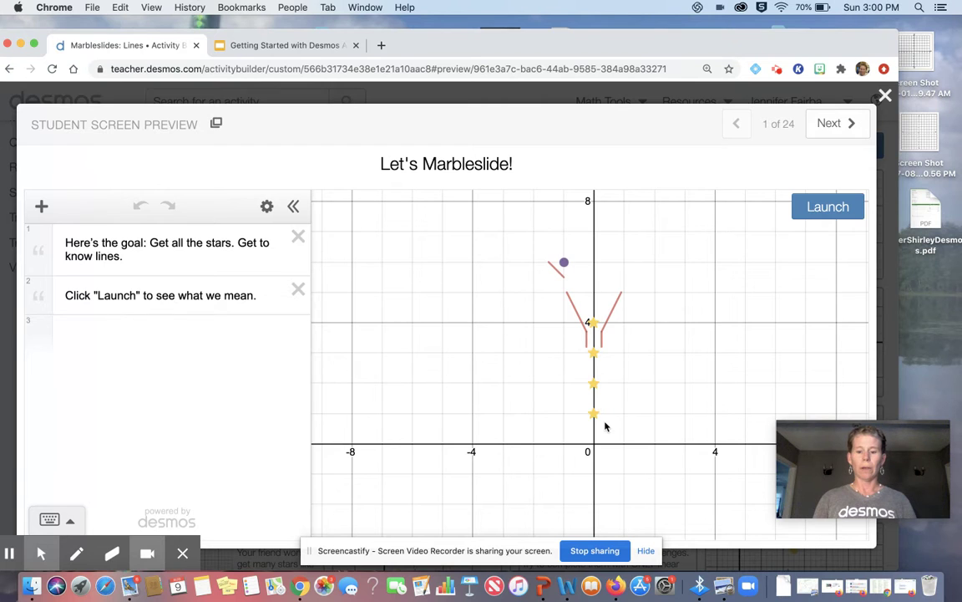
- Launch the marbles on the Let's Marbleslide! screen and advance the student preview to Fix It #1
click(828, 207)
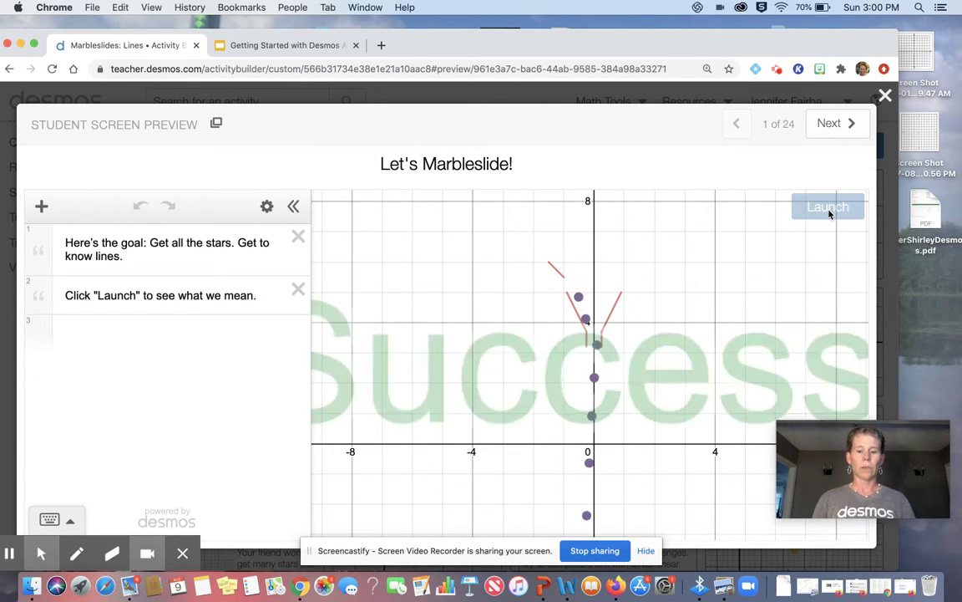
click(830, 124)
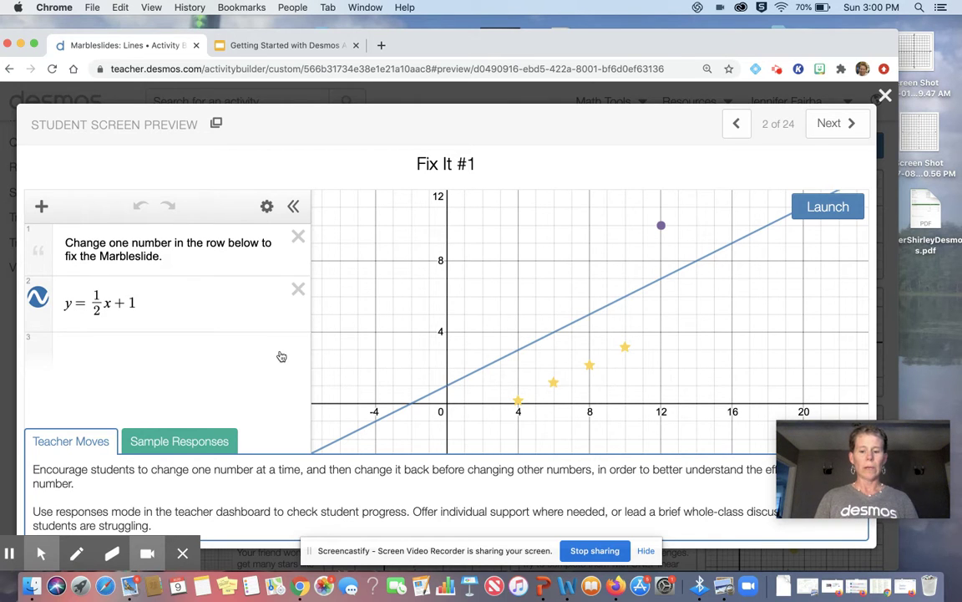
- Change the Fix It #1 line equation to y = 1/2x − 2 and launch the marbles
click(142, 303)
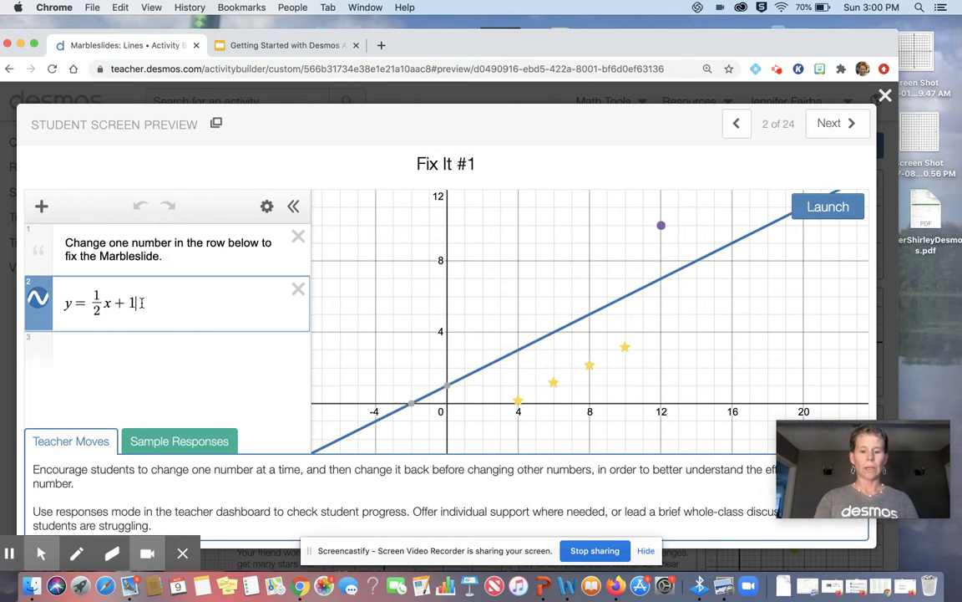
key(BackSpace)
key(BackSpace)
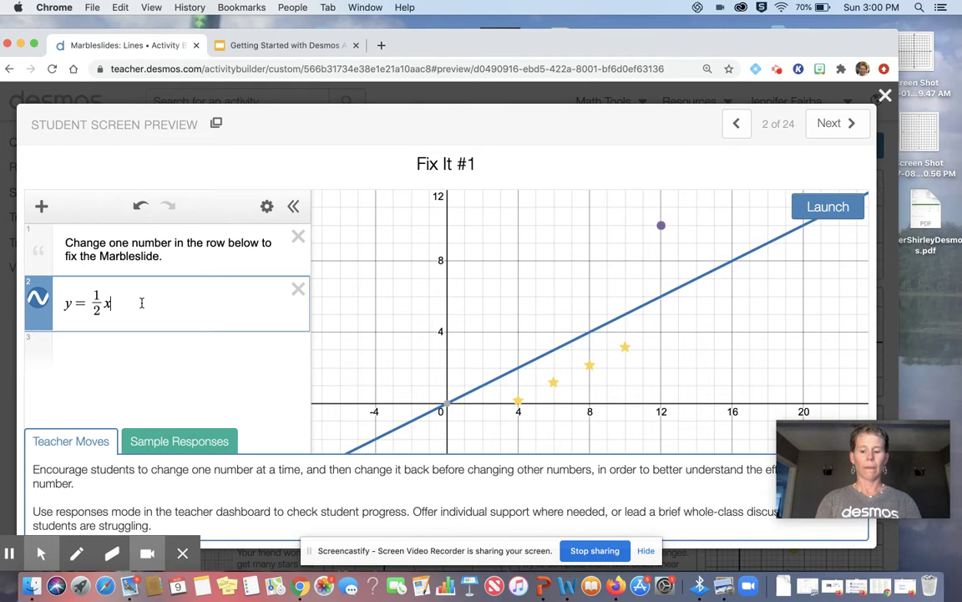
text(-1)
key(BackSpace)
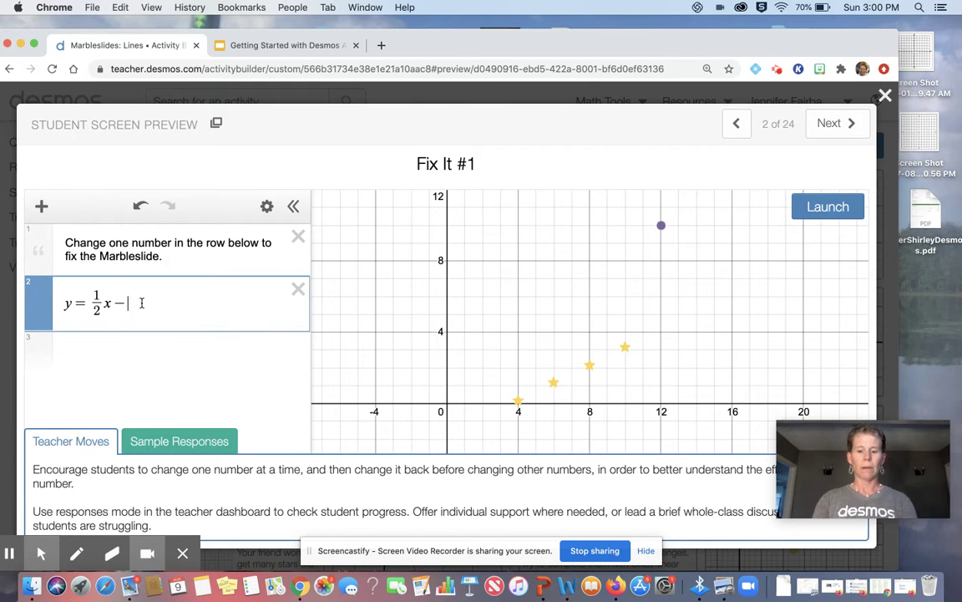
text(2)
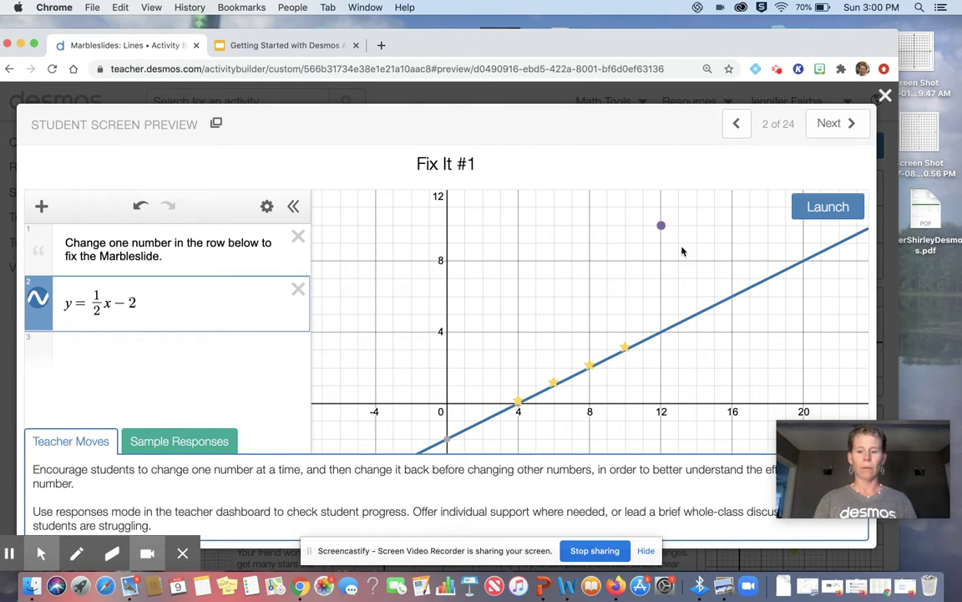
click(804, 214)
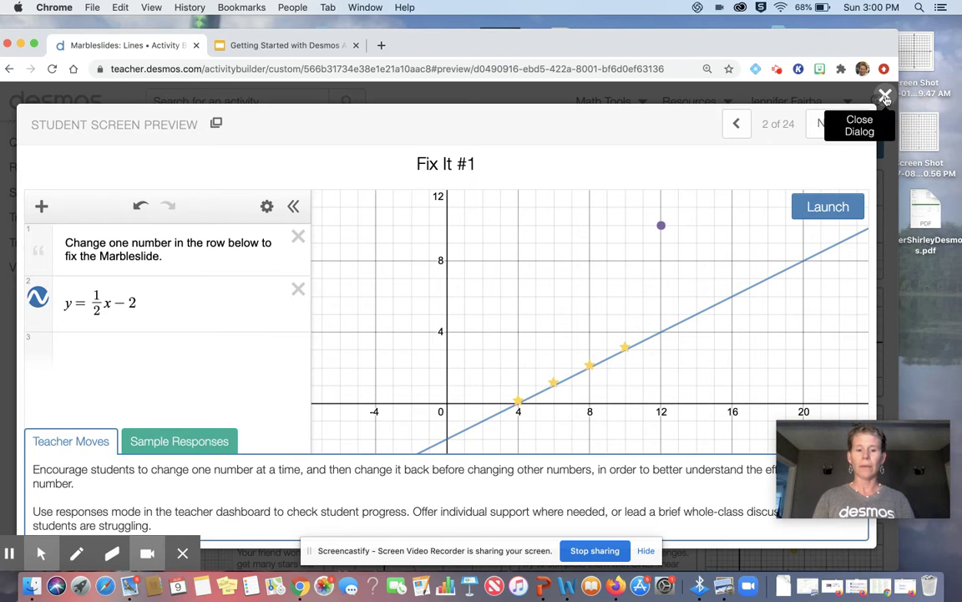
- Close the student preview of Marbleslides: Lines and open the list of most popular activities
click(884, 97)
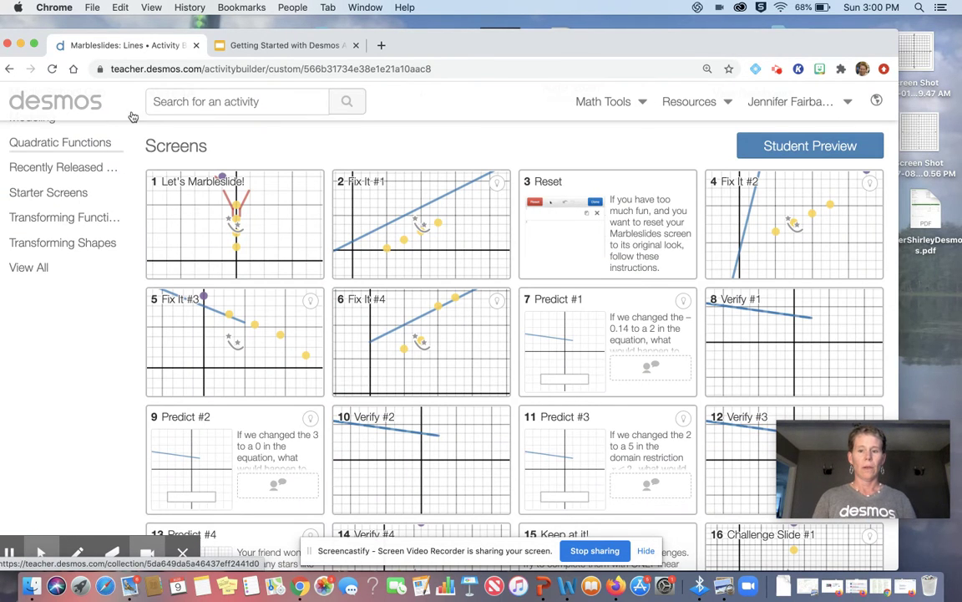
drag(669, 37, 710, 37)
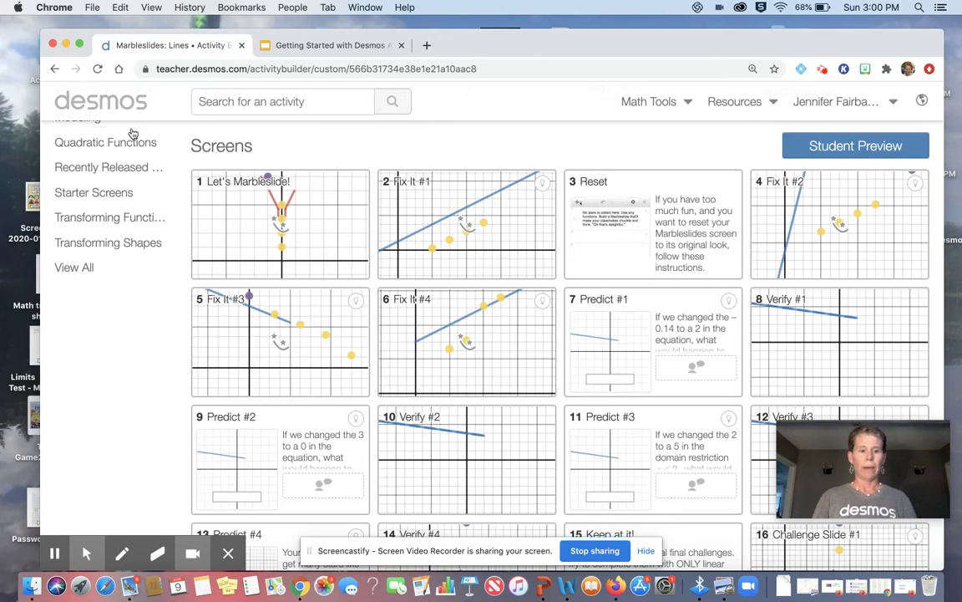
scroll(118, 114, up, 10)
click(101, 173)
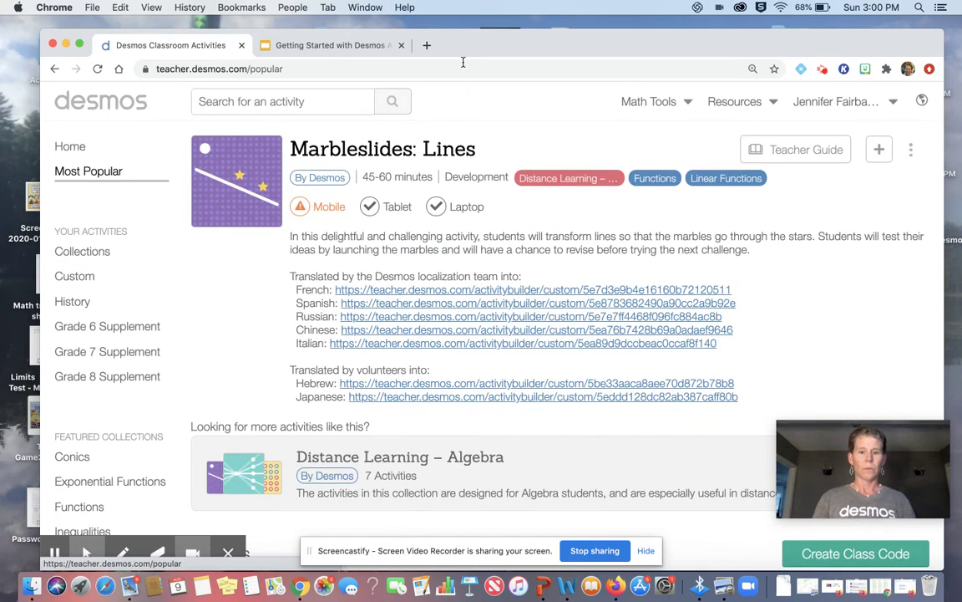
drag(666, 36, 626, 26)
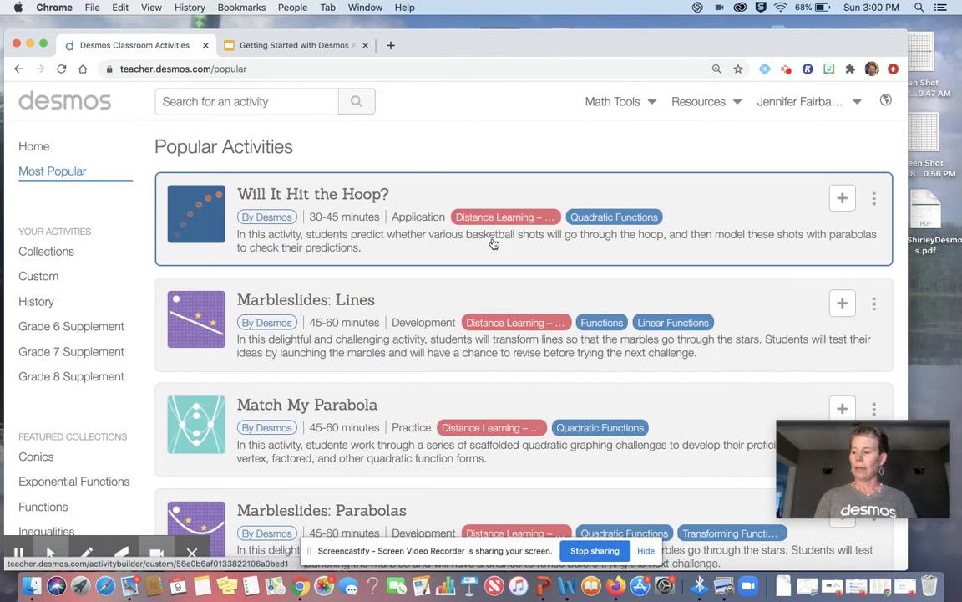
- Look through the popular activities and their descriptions, returning to the start of the list
scroll(397, 358, down, 15)
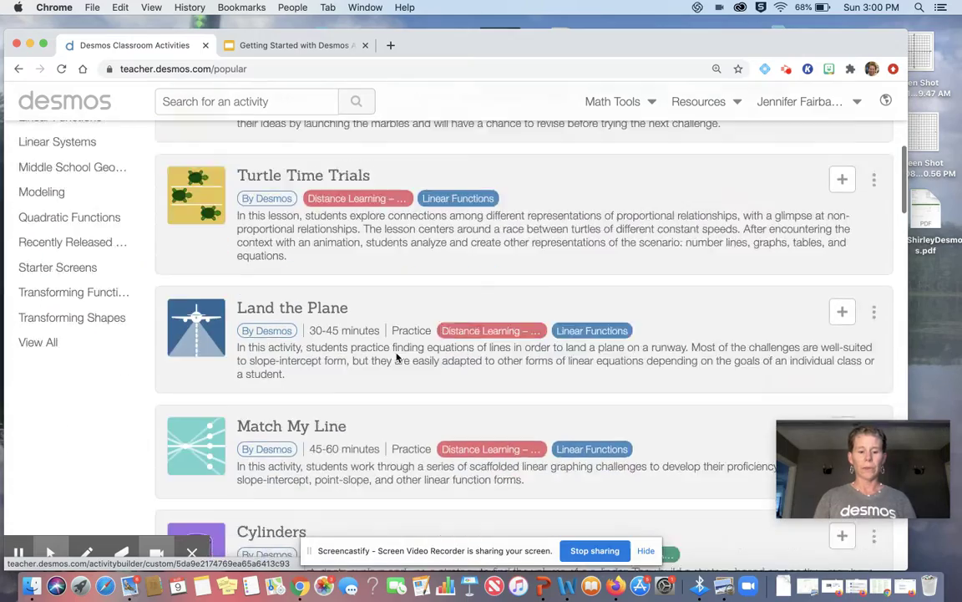
scroll(397, 358, down, 3)
scroll(397, 358, up, 14)
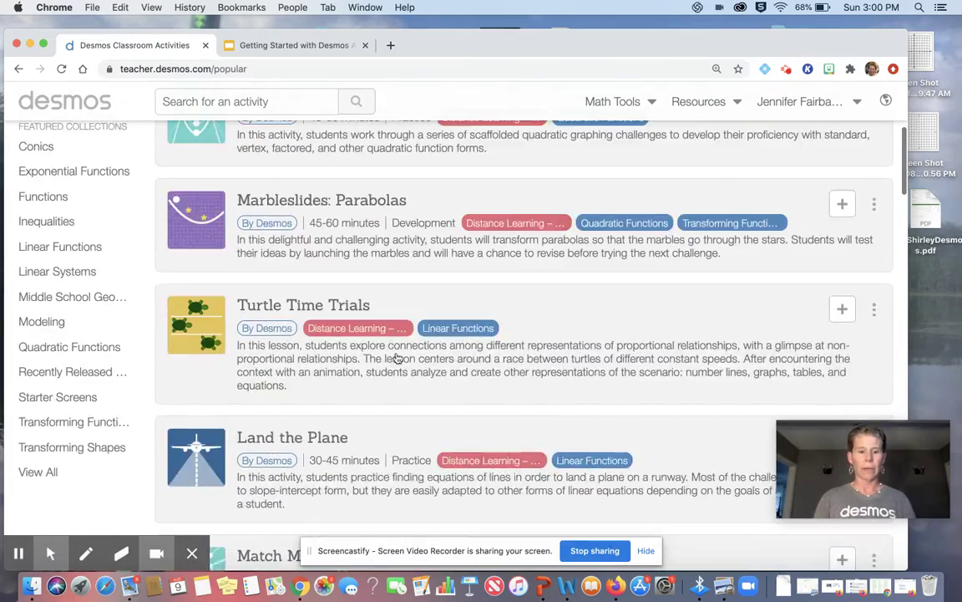
scroll(397, 358, down, 2)
scroll(398, 357, down, 17)
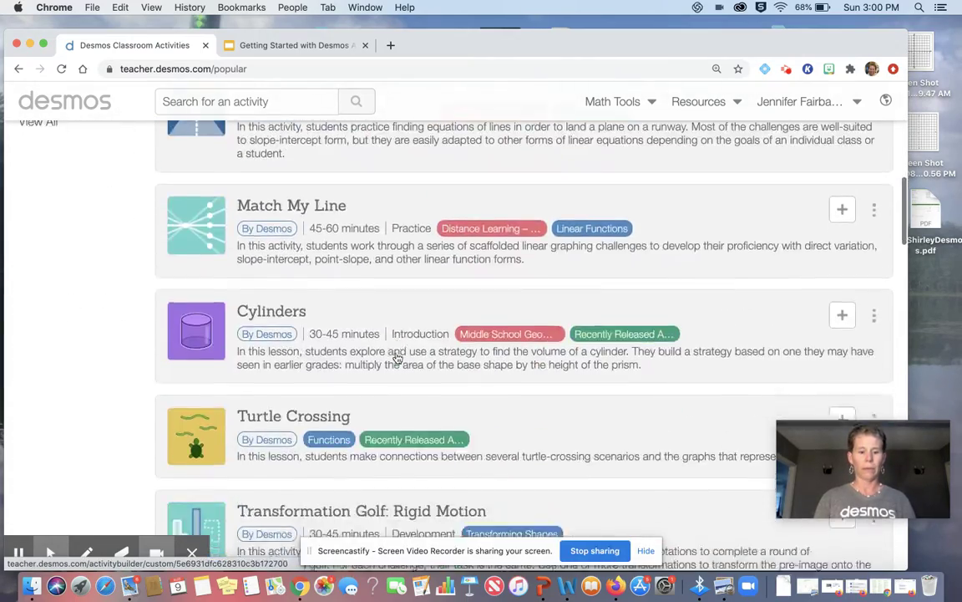
scroll(397, 358, down, 10)
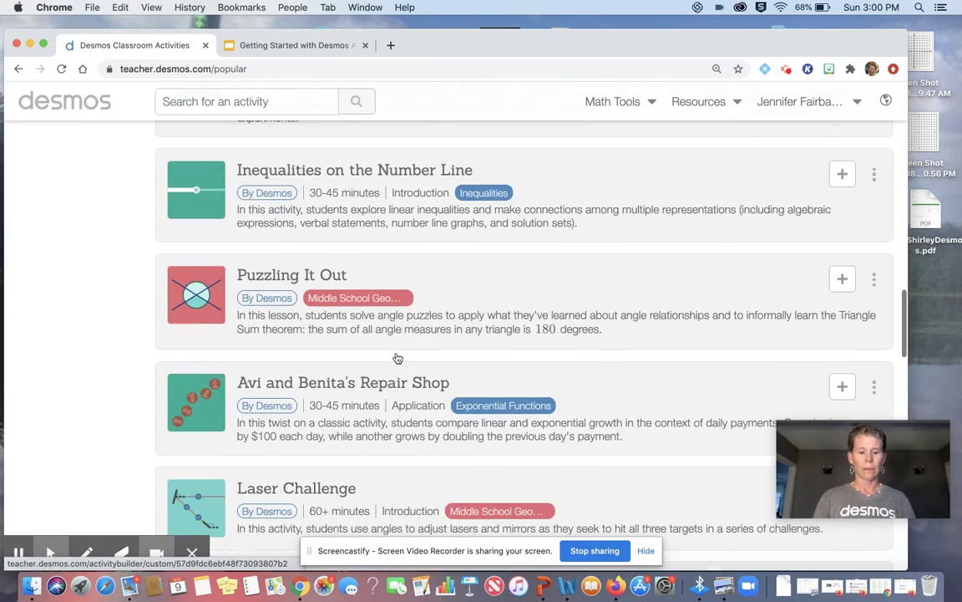
scroll(398, 357, up, 18)
scroll(398, 357, up, 10)
- Search the activities for "polygraph" and open Polygraph: Parabolas: Understanding (h,k)
click(302, 101)
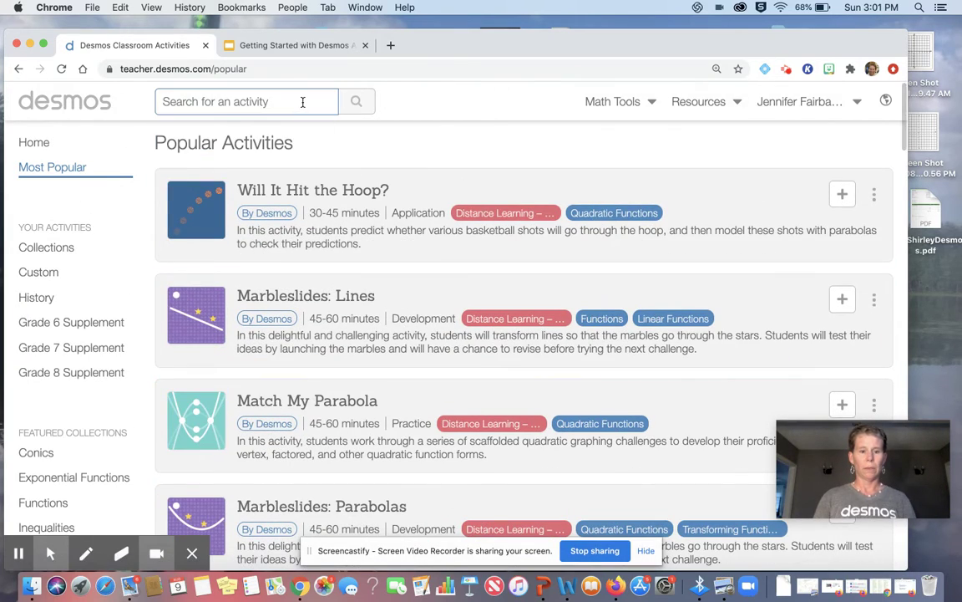
text(polygraph)
key(Return)
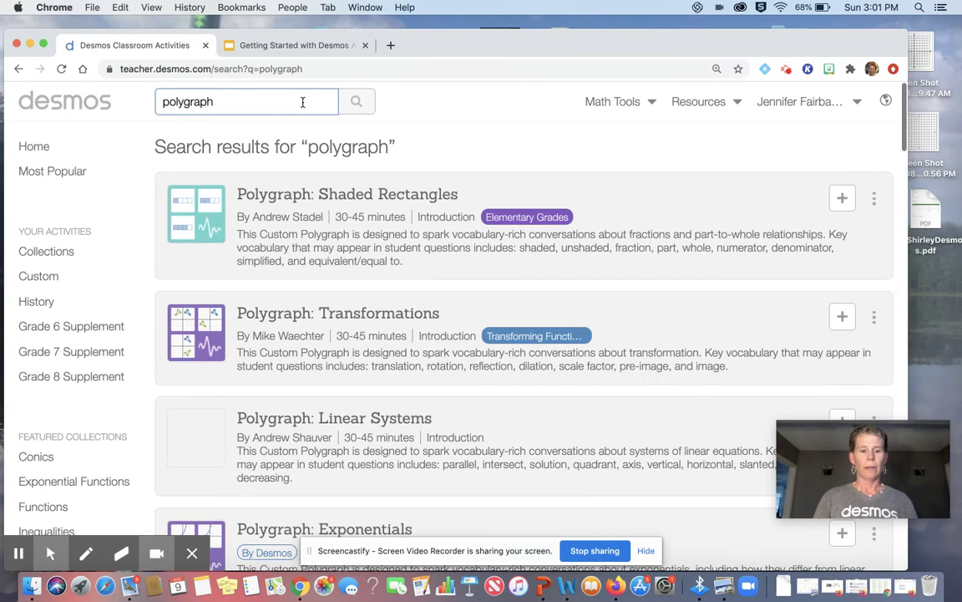
scroll(388, 391, down, 4)
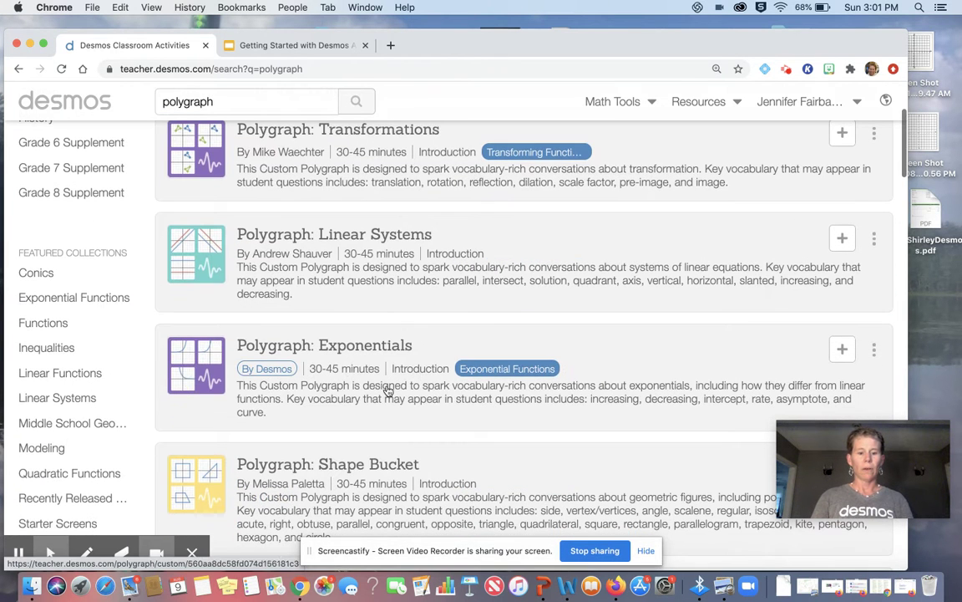
scroll(387, 391, down, 2)
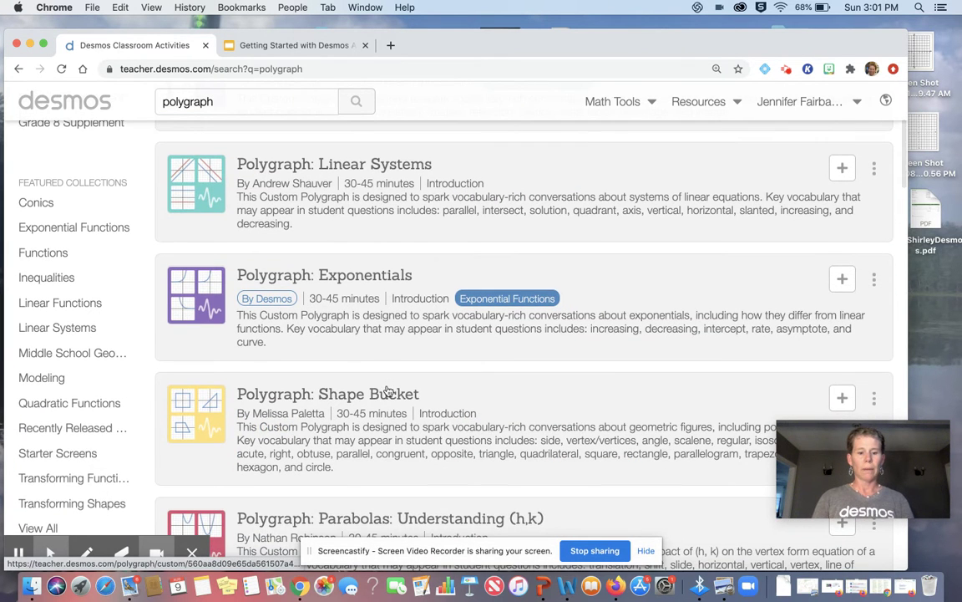
scroll(387, 391, down, 3)
scroll(388, 391, down, 2)
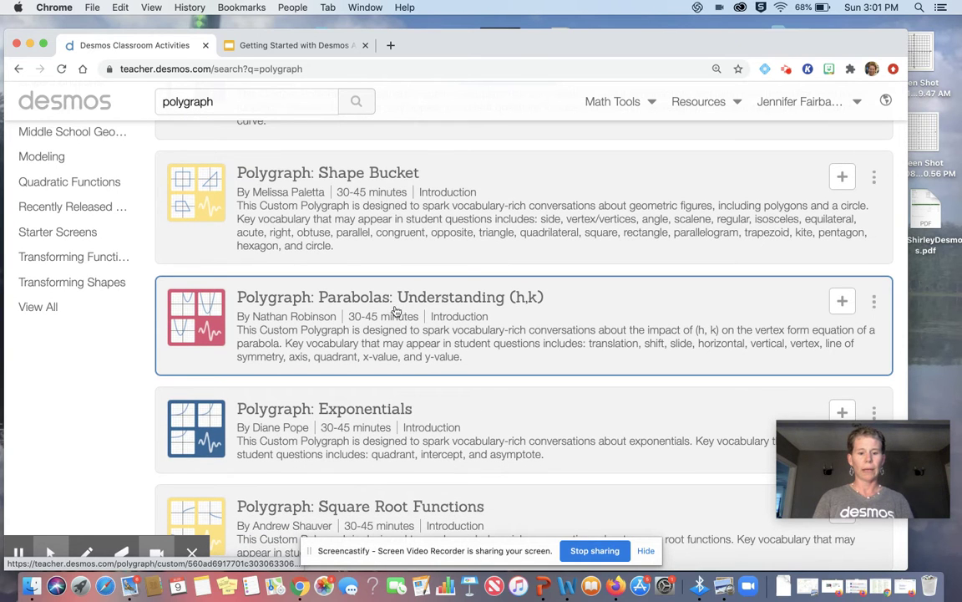
click(396, 304)
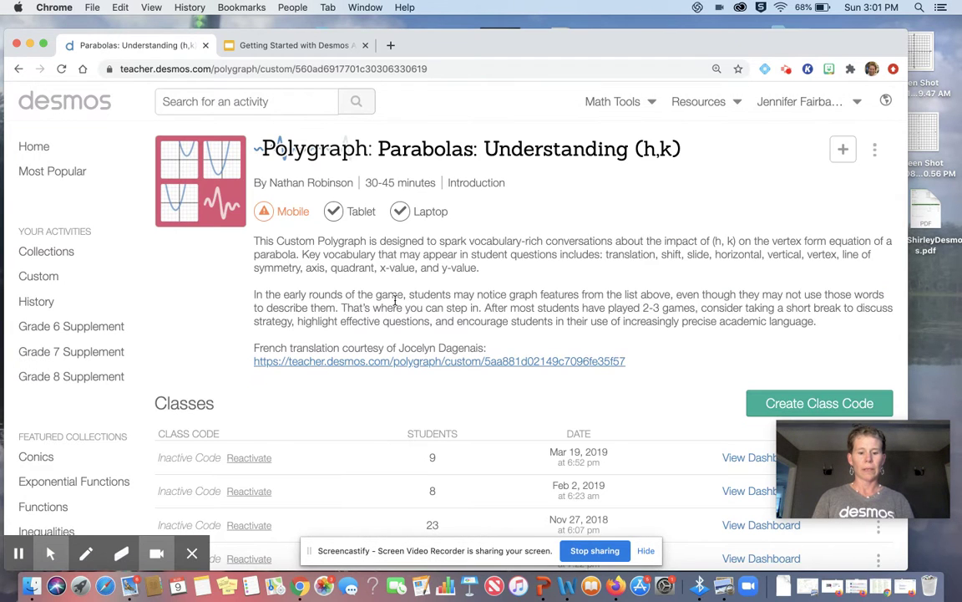
- Review the parabola Polygraph's description, its class list and the set of graph cards
scroll(407, 360, down, 1)
scroll(408, 361, up, 1)
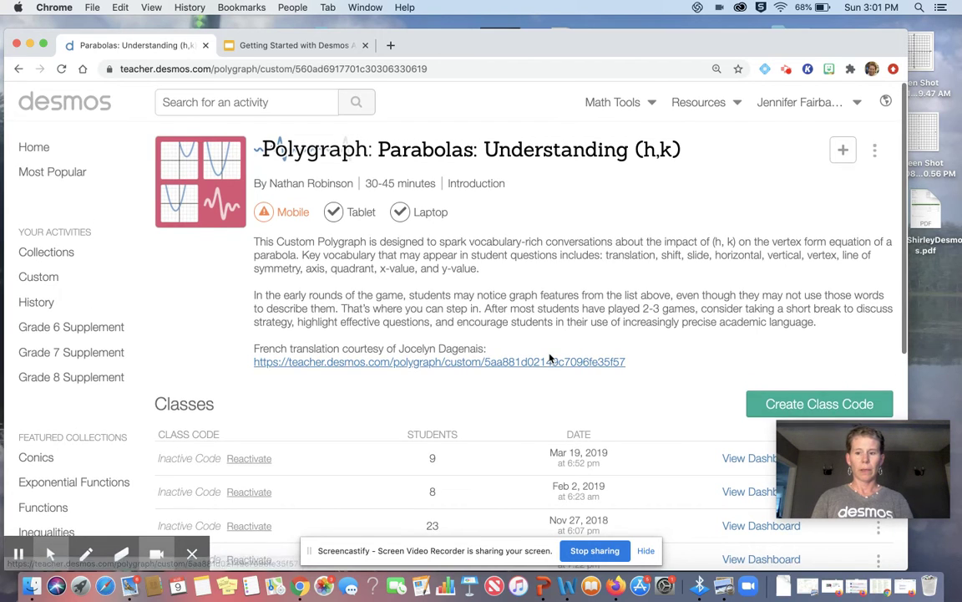
scroll(551, 357, down, 5)
scroll(552, 358, up, 3)
scroll(552, 357, down, 8)
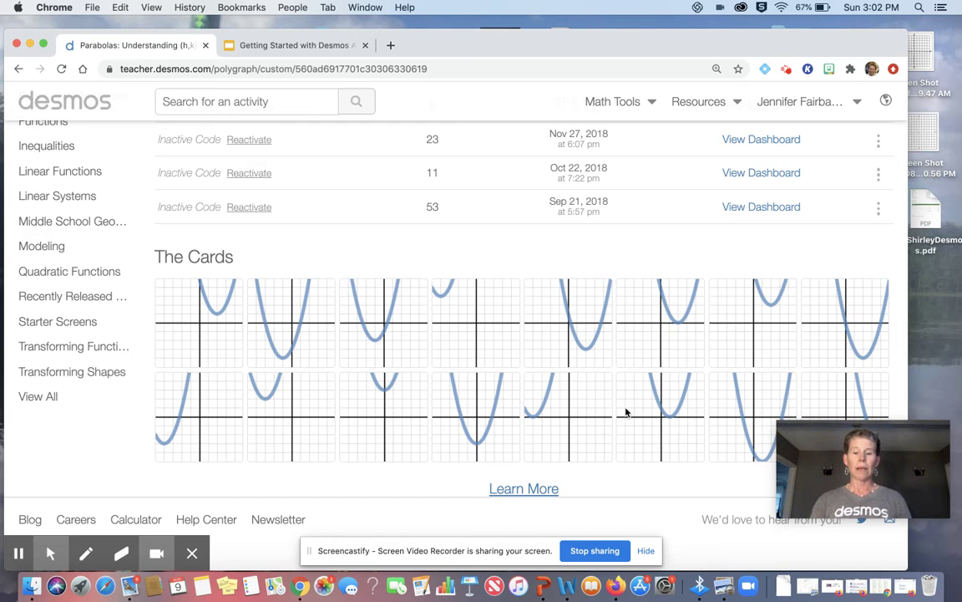
scroll(626, 412, up, 10)
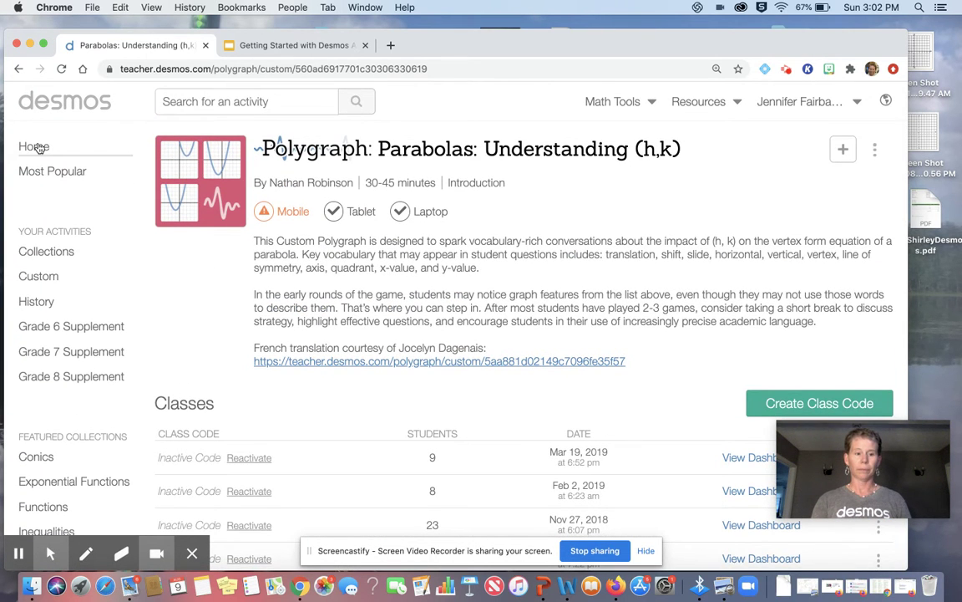
- Return to the home page, search for "marce" and open the suggested Marcellus the Giant activity
click(38, 147)
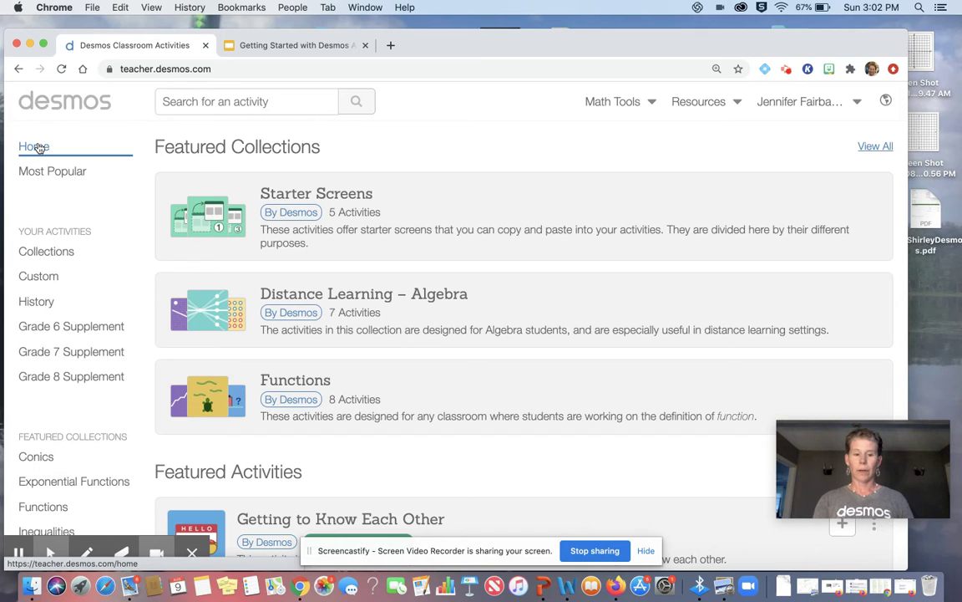
click(185, 103)
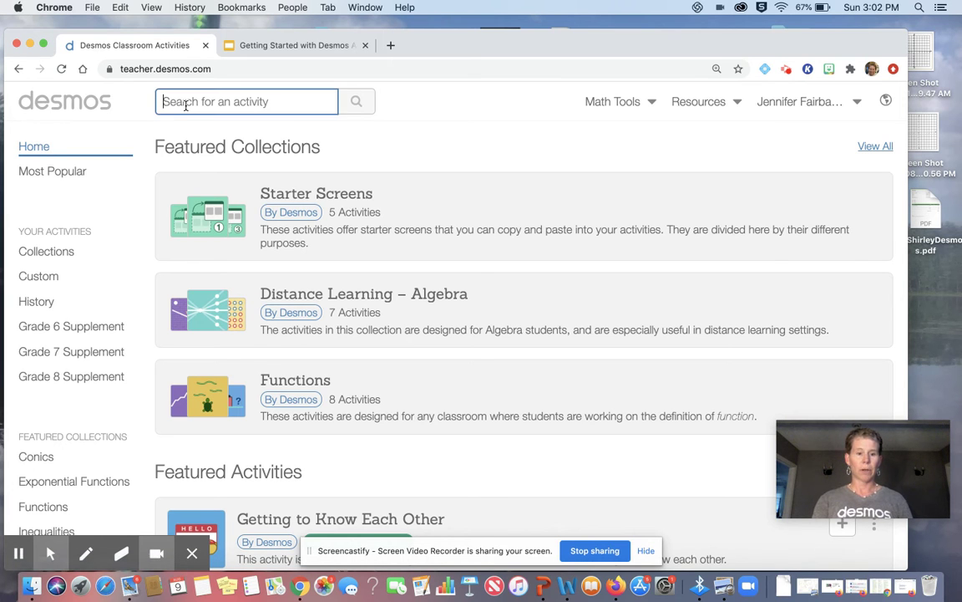
text(marce)
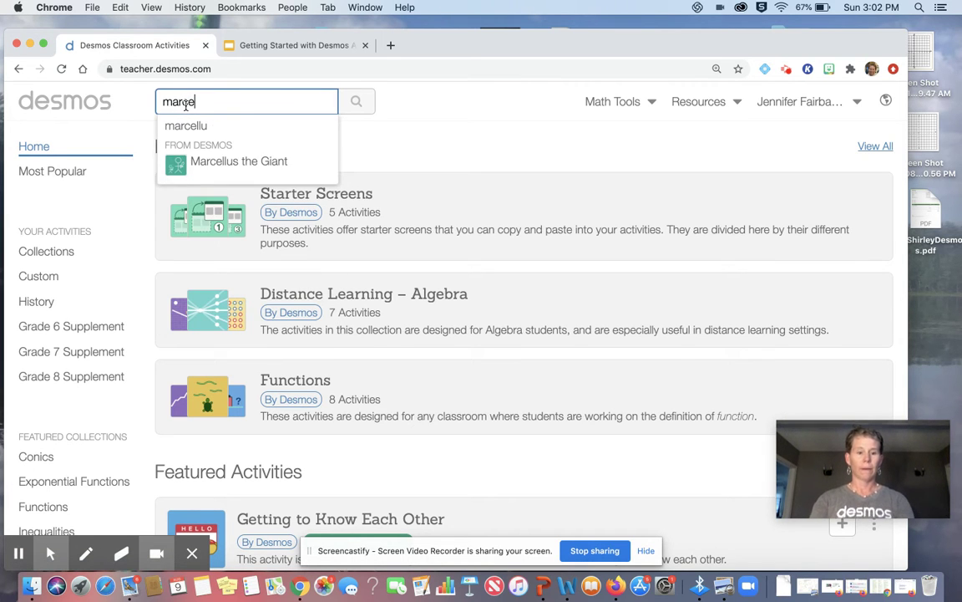
click(190, 162)
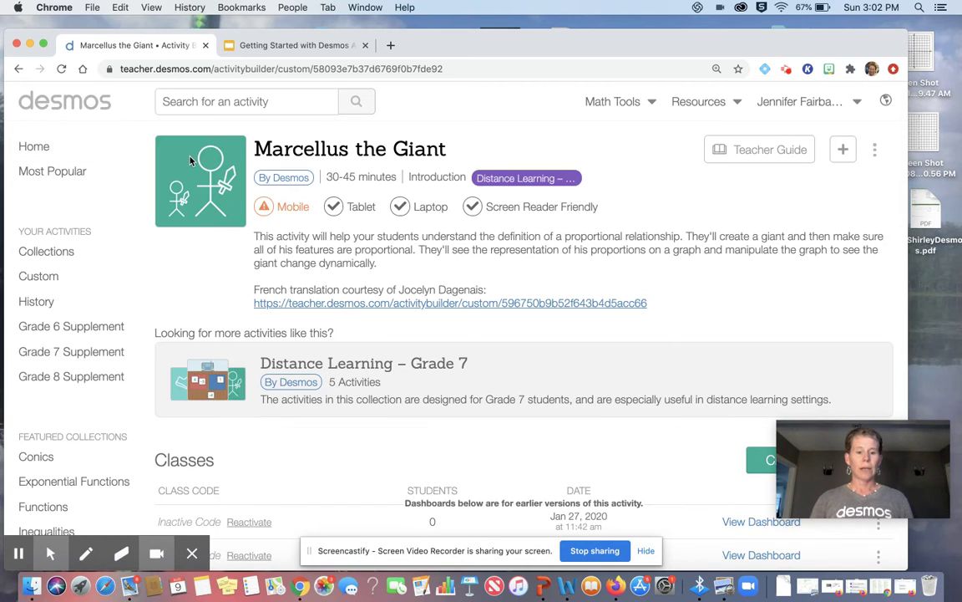
- Preview the student screen These are "scale" giants. in Marcellus the Giant, and close the preview
scroll(259, 288, down, 10)
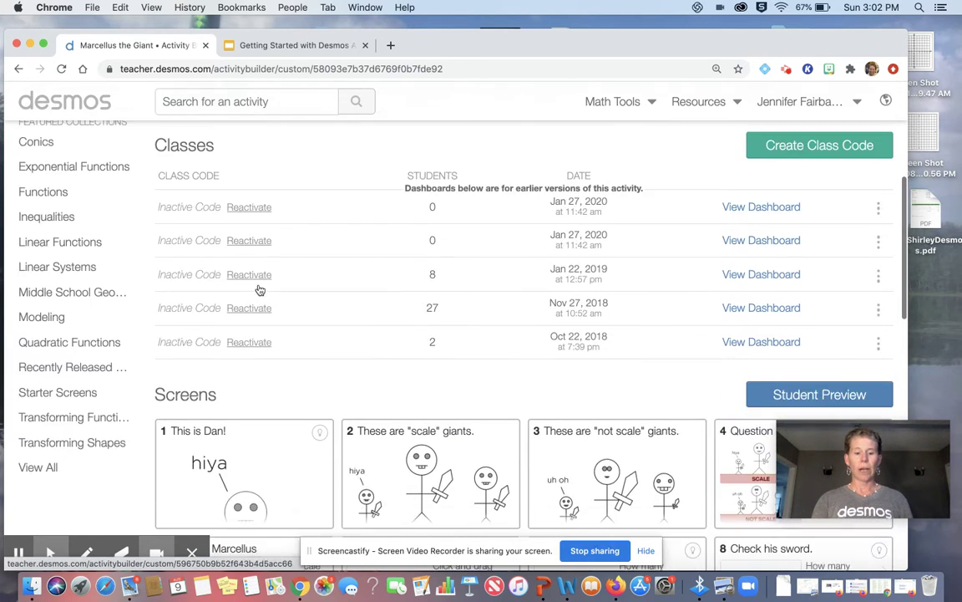
click(423, 262)
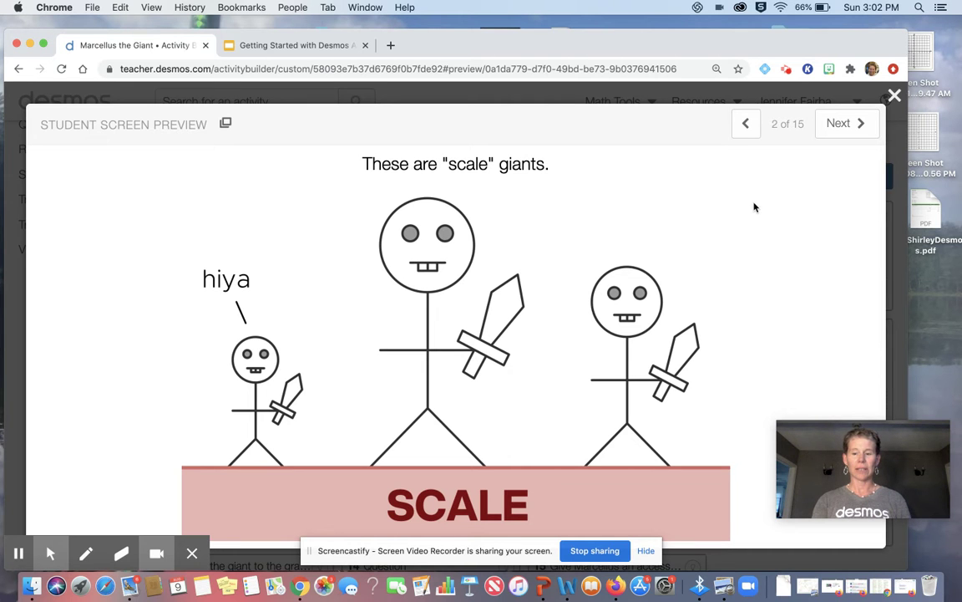
click(894, 98)
scroll(519, 251, up, 10)
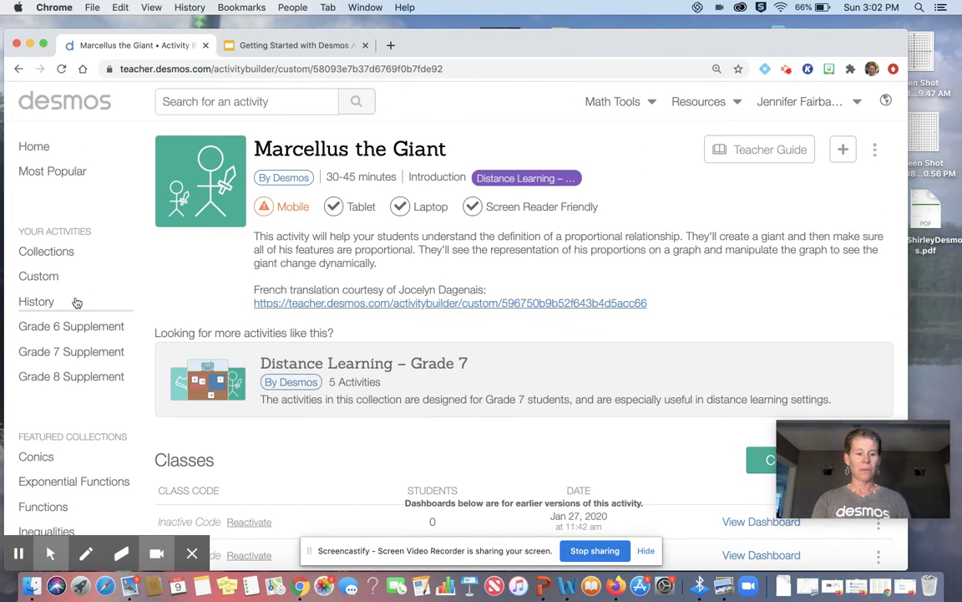
- Open the activity history and look through the previously assigned activities and class sessions
click(42, 302)
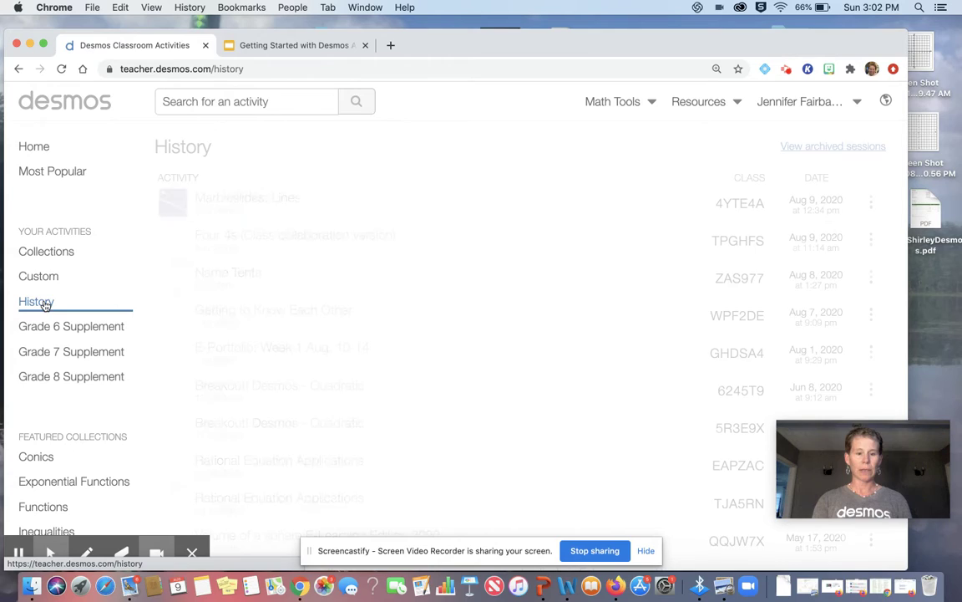
scroll(321, 338, down, 10)
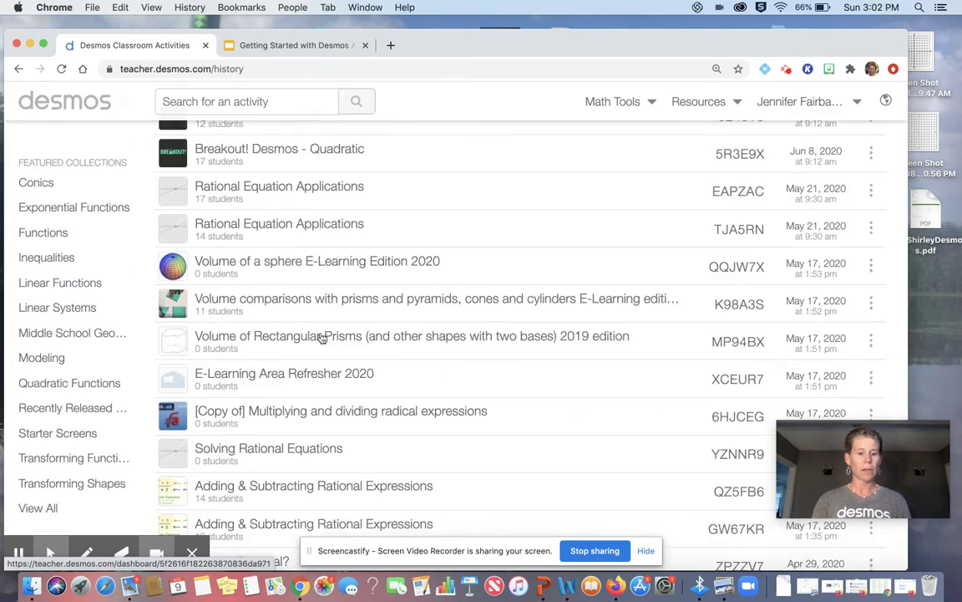
scroll(322, 337, down, 12)
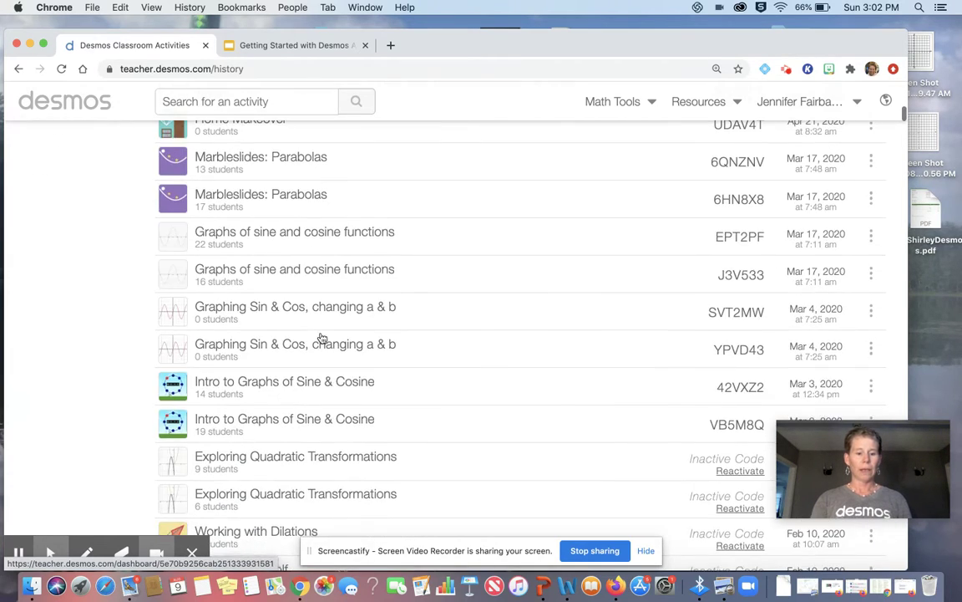
scroll(322, 338, down, 4)
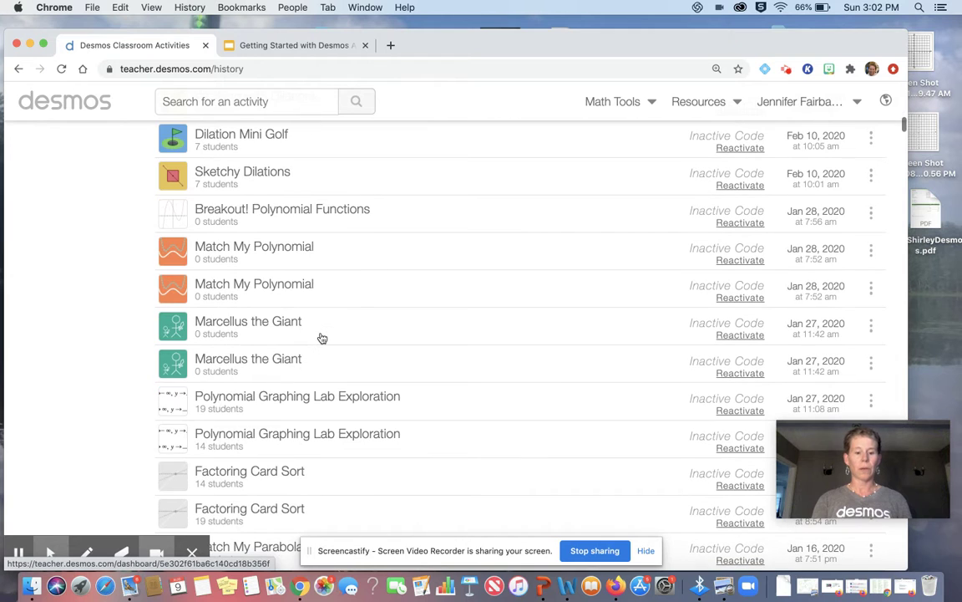
- Open the 14-student Factoring Card Sort session from January 22, 2020 in the history, and dismiss the inactive class code notice
scroll(321, 338, down, 1)
scroll(321, 337, down, 2)
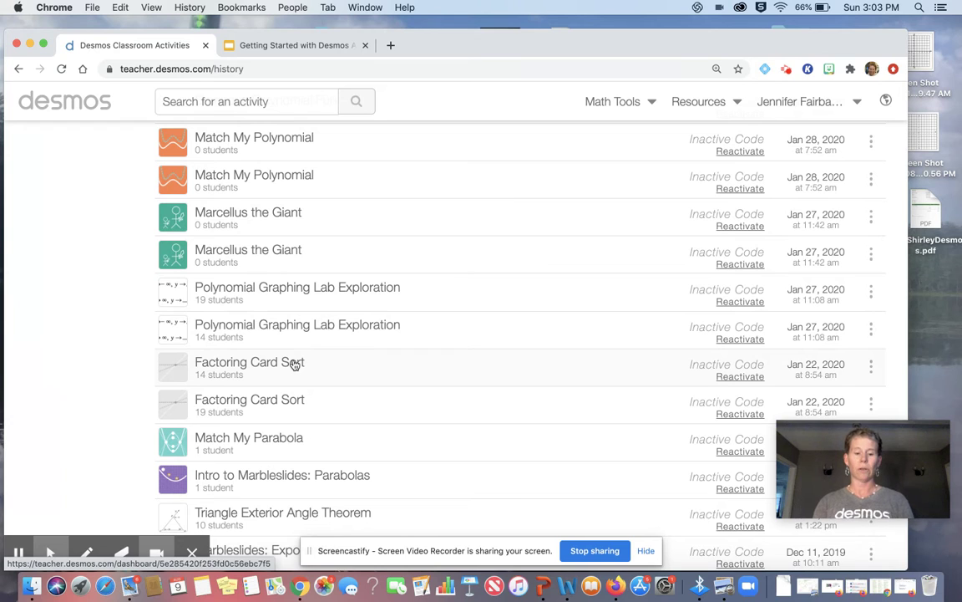
click(294, 365)
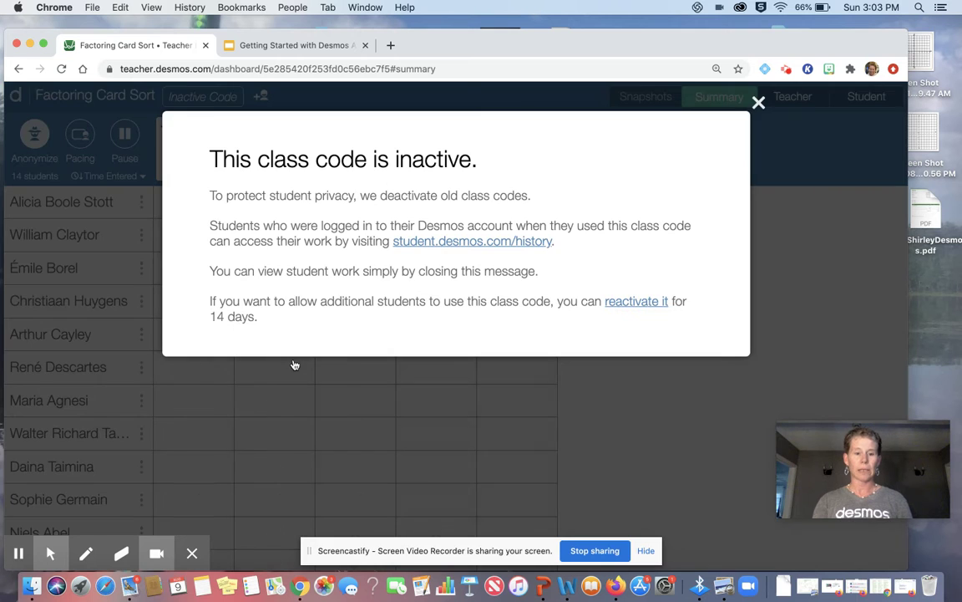
click(759, 103)
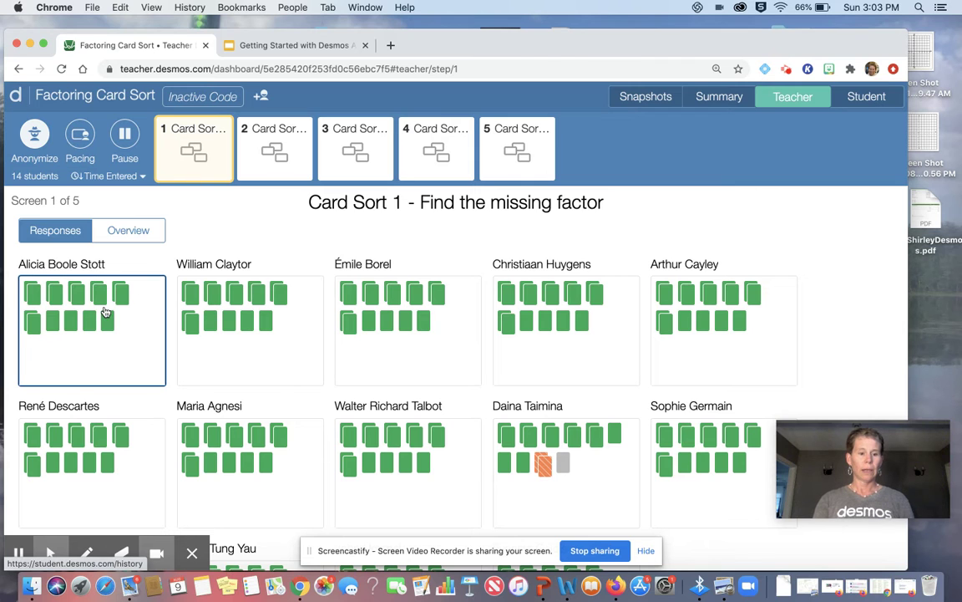
- Examine the first student's Card Sort 1 response with the answer key shown and hidden, and close the response
click(93, 282)
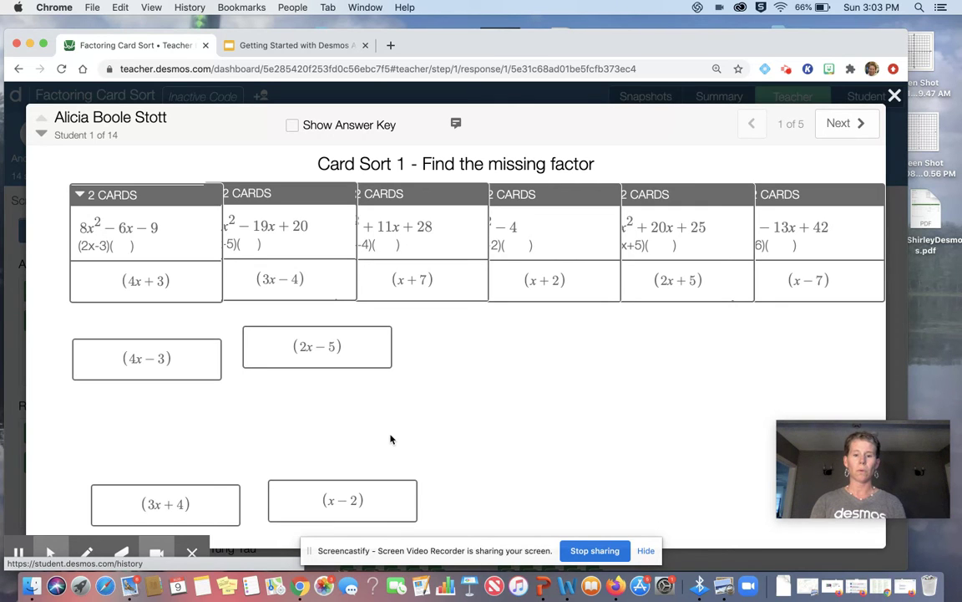
click(294, 125)
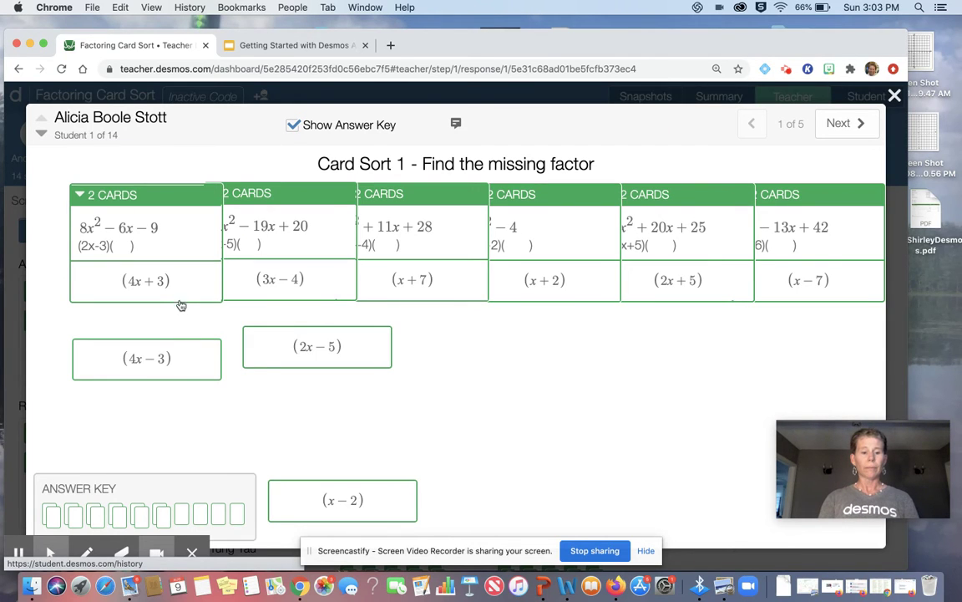
drag(182, 290, 185, 232)
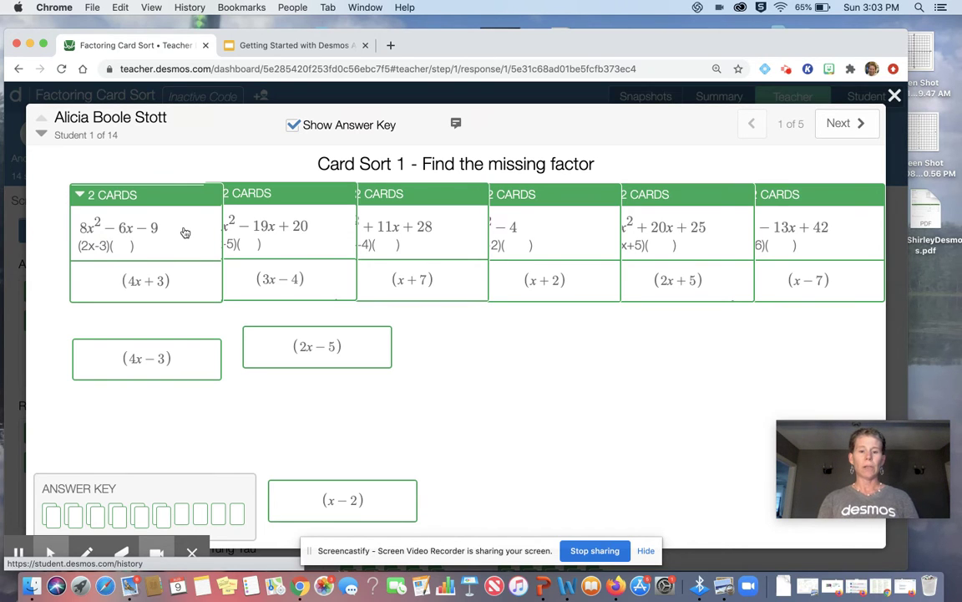
click(294, 126)
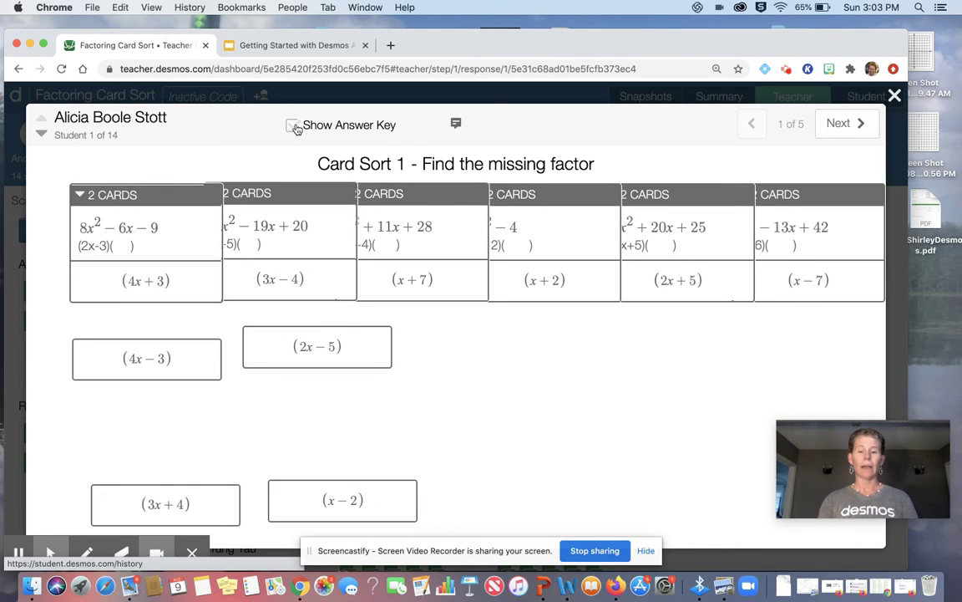
click(895, 96)
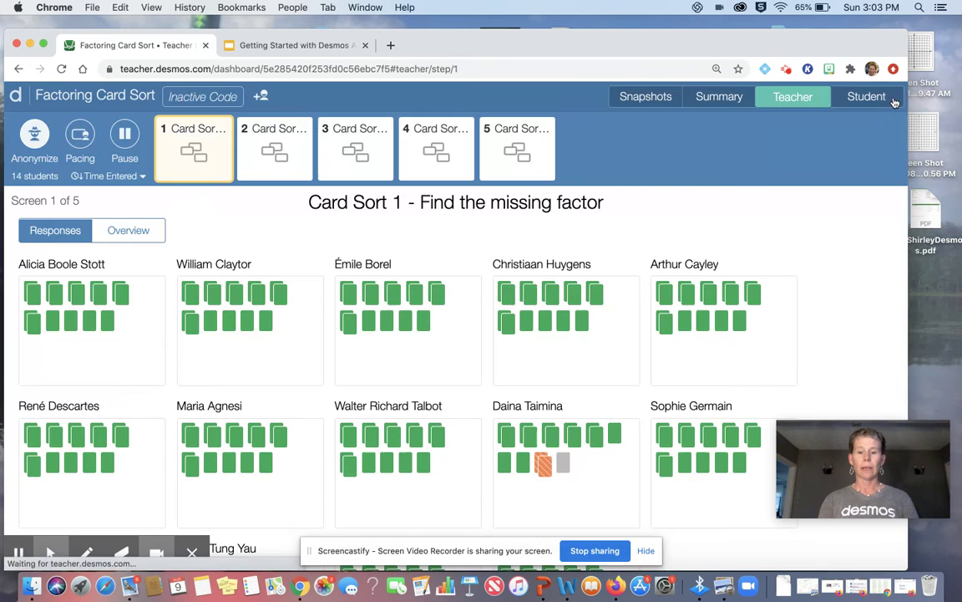
- Review the whole class's responses to Card Sort 1 - Find the missing factor
scroll(541, 466, down, 2)
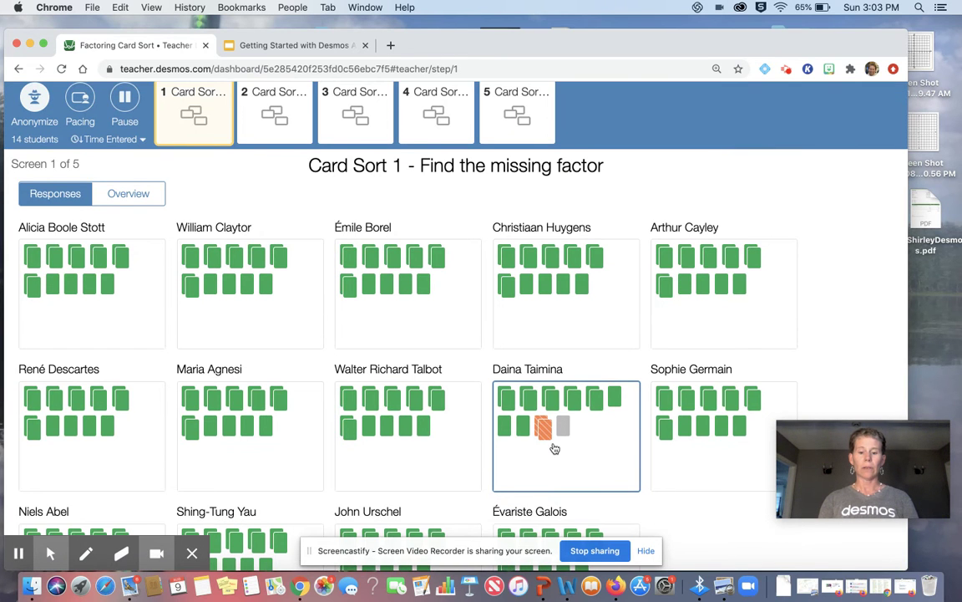
scroll(554, 449, down, 3)
scroll(555, 450, down, 1)
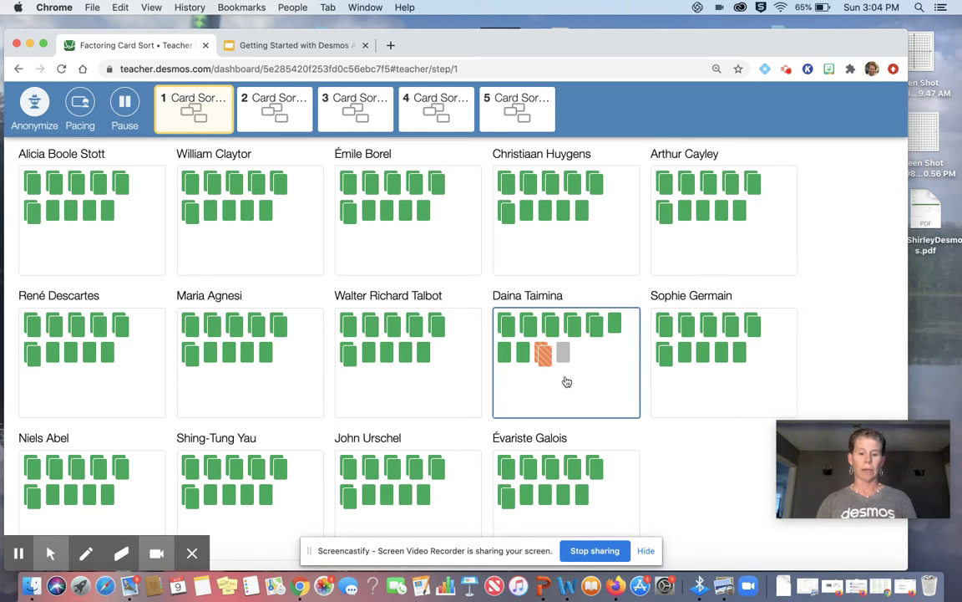
scroll(566, 382, up, 3)
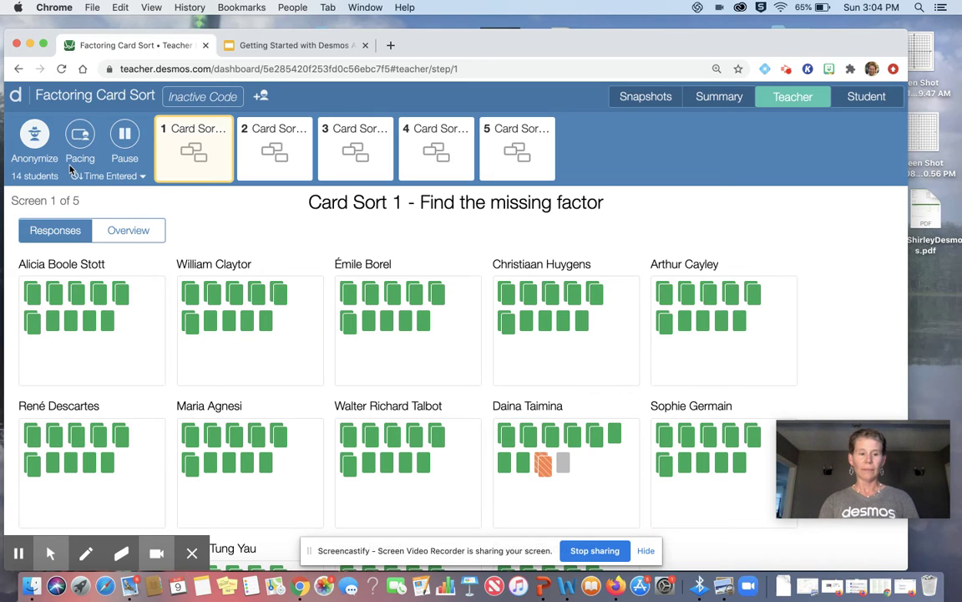
- Leave the session dashboard, revisit the activity history, and return to the home page to browse the featured activities
click(15, 98)
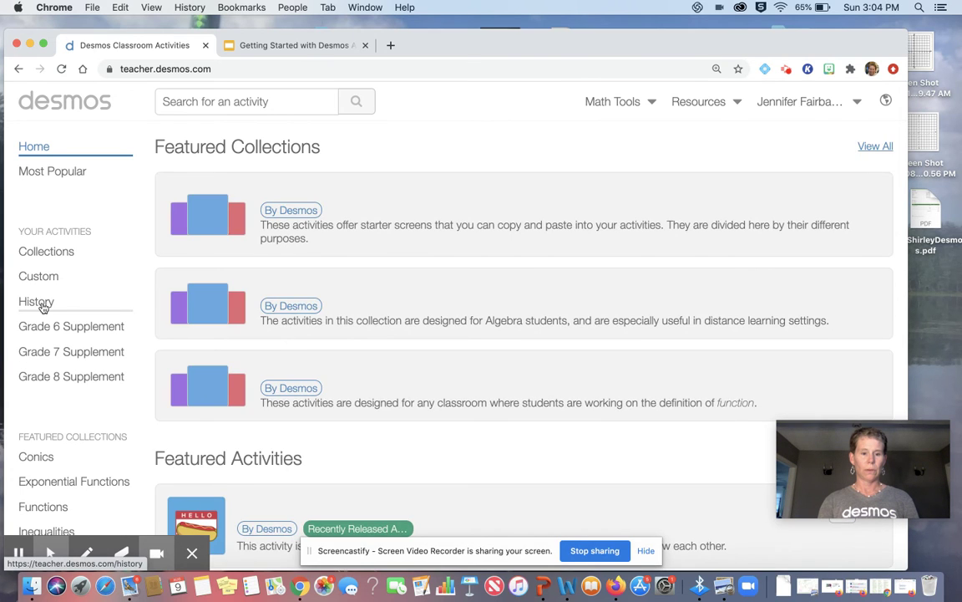
click(37, 302)
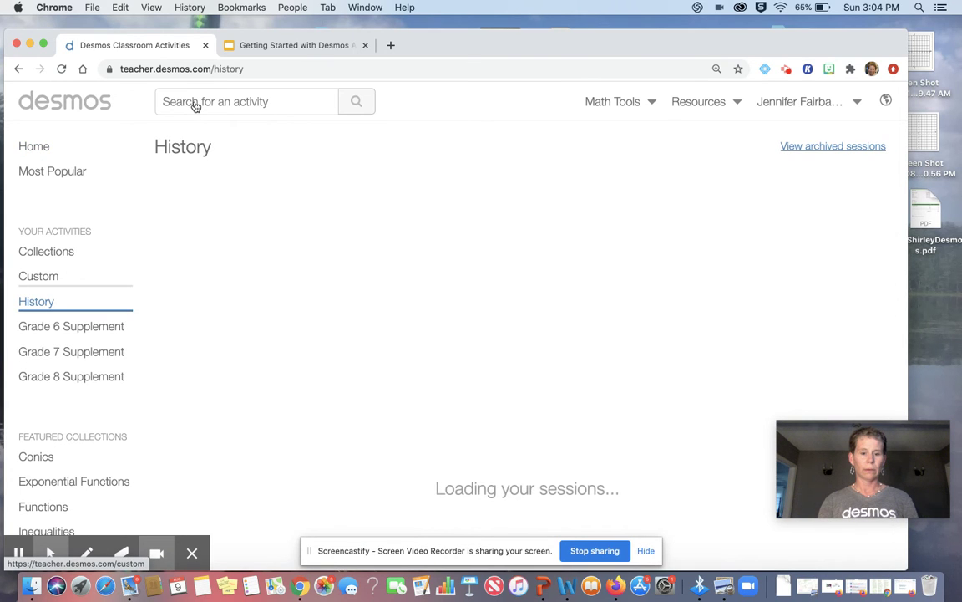
click(43, 153)
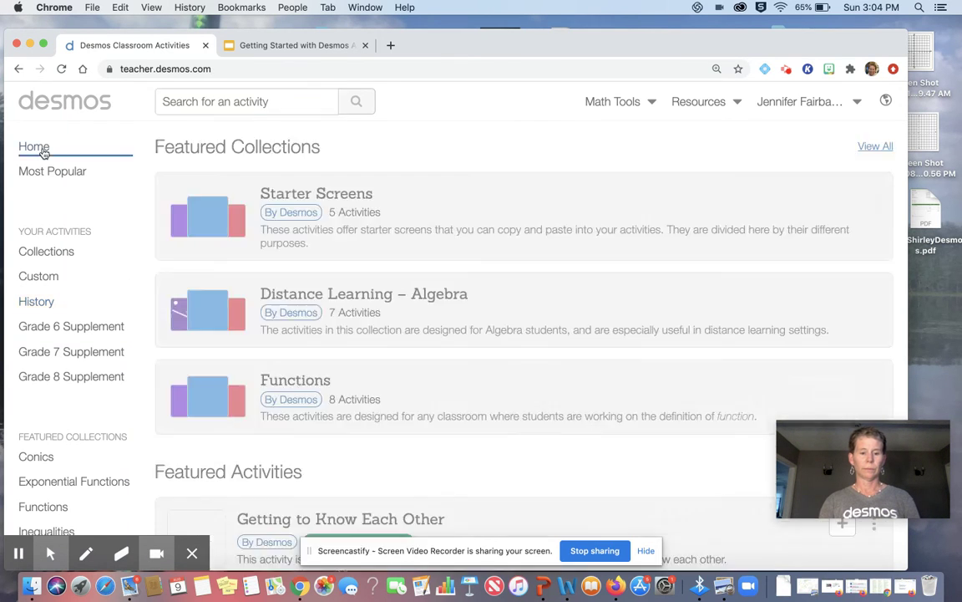
scroll(309, 319, down, 5)
scroll(309, 319, down, 2)
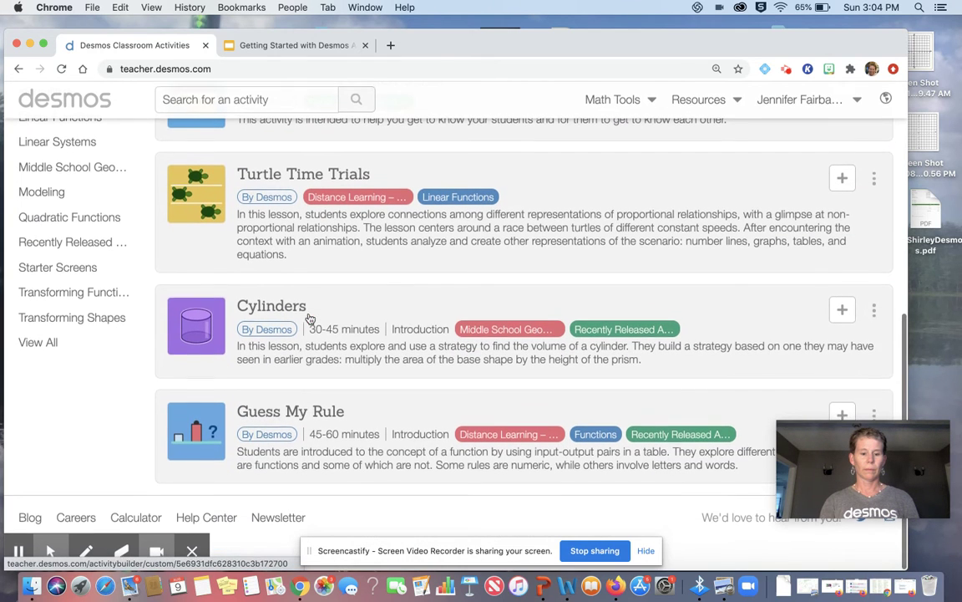
- Search for "point collector" and open the suggested Point Collector: Lines activity
click(276, 101)
text(point)
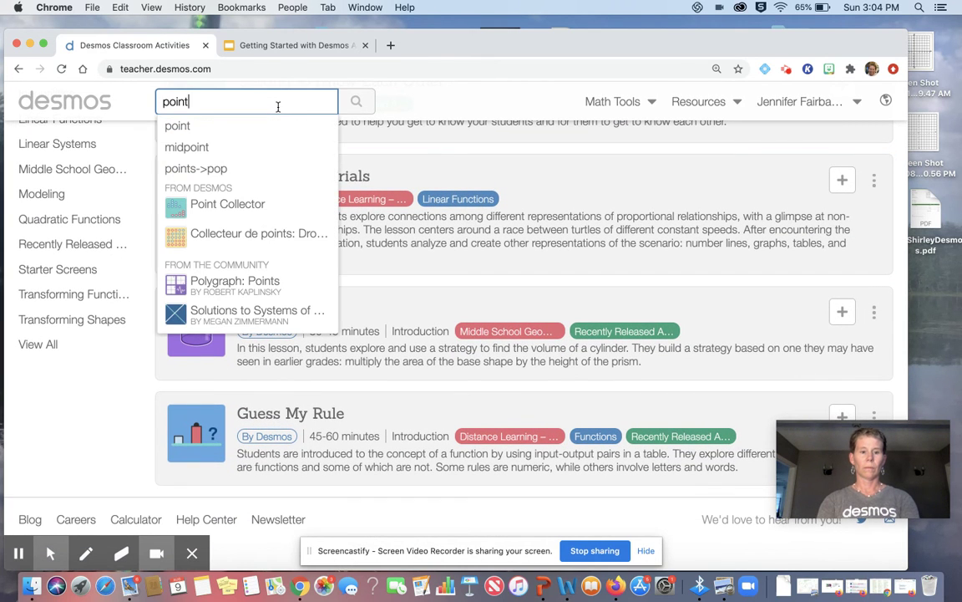
text( collector)
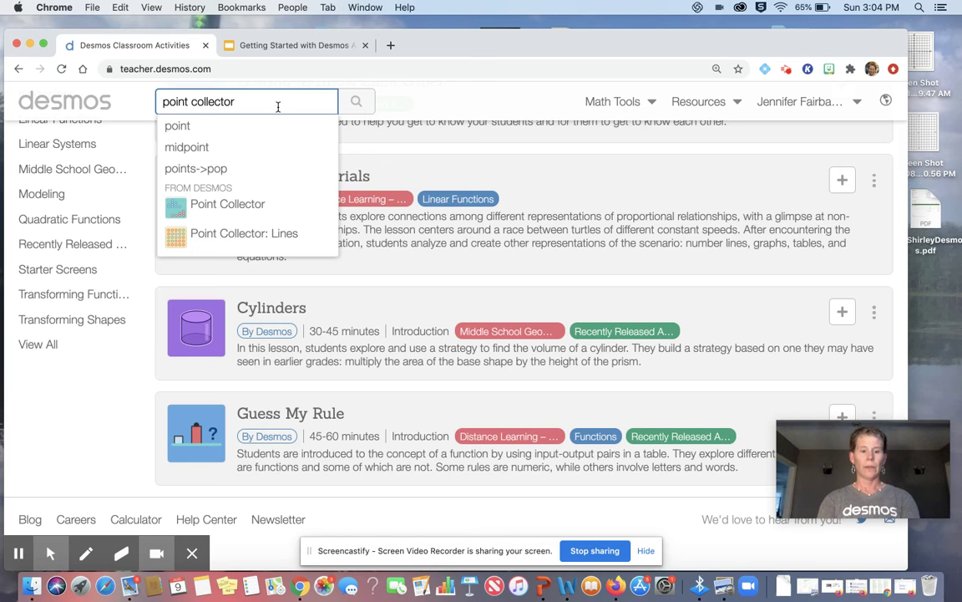
click(267, 237)
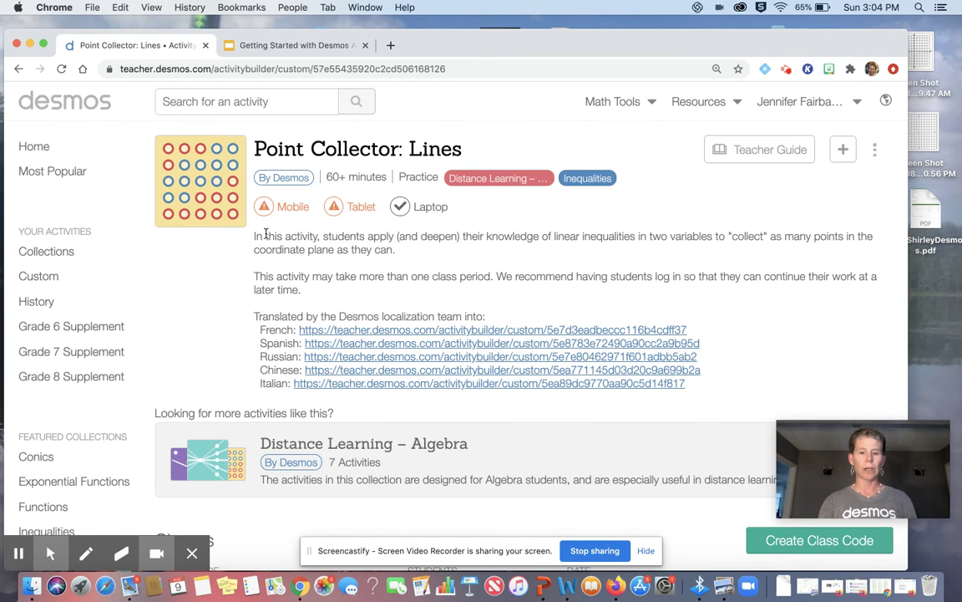
- Preview Warmup #1, collapse the Teacher Moves notes, and move the two purple points to about (0.3, -0.2) and (-2.2, 2.1)
scroll(363, 343, down, 15)
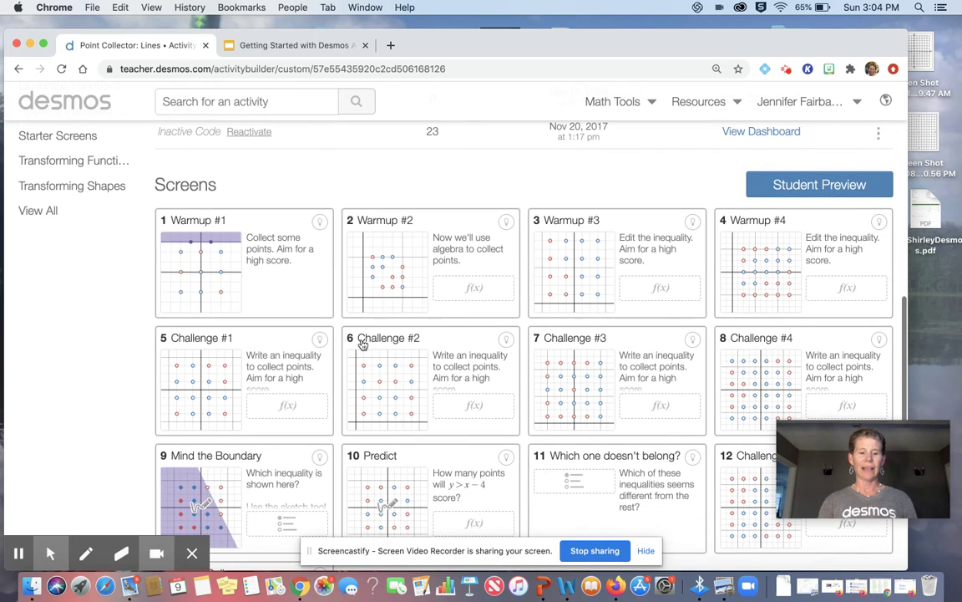
click(299, 296)
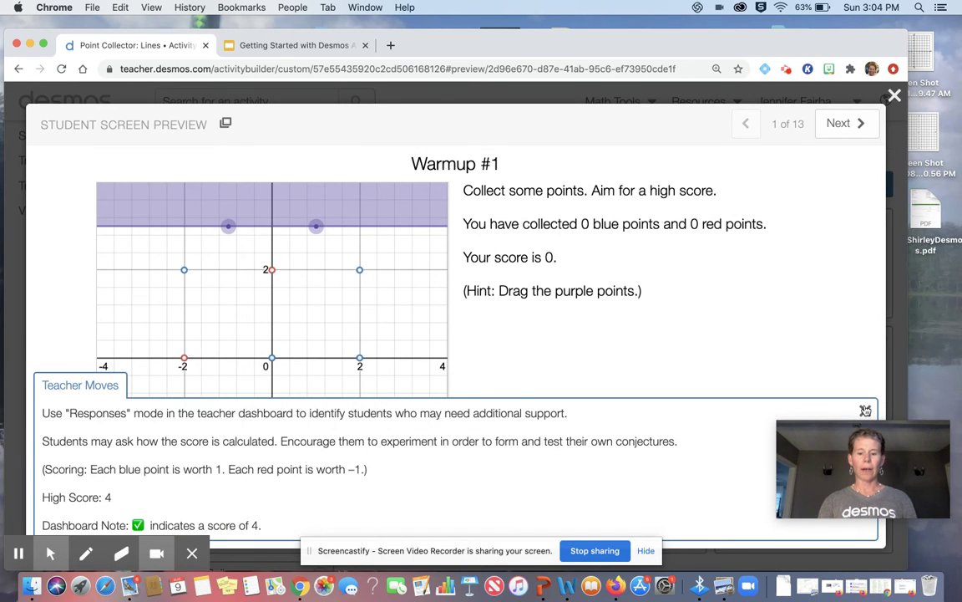
click(865, 410)
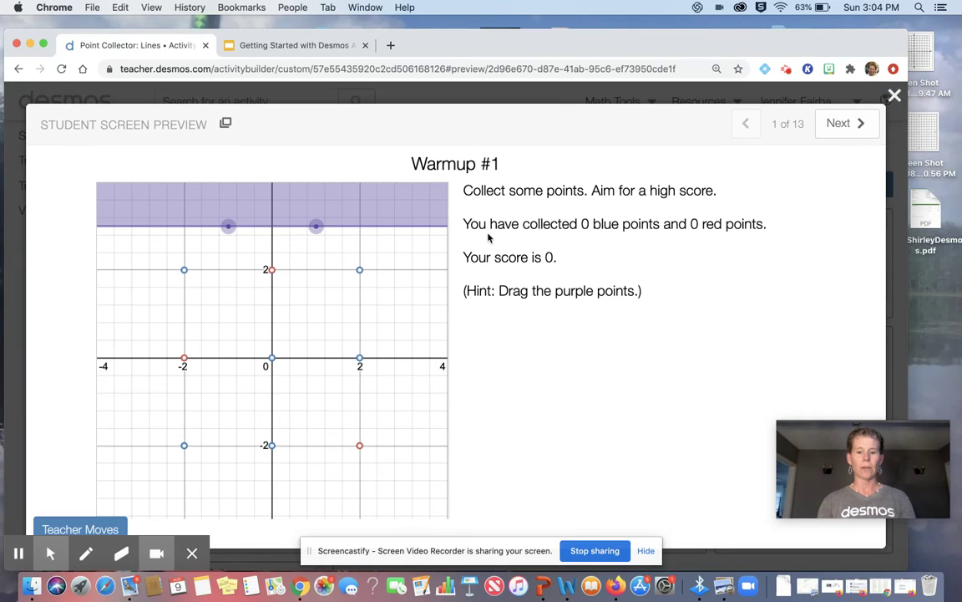
mouse_move(317, 229)
mouse_down()
mouse_move(322, 294)
mouse_move(314, 337)
mouse_move(287, 366)
mouse_up()
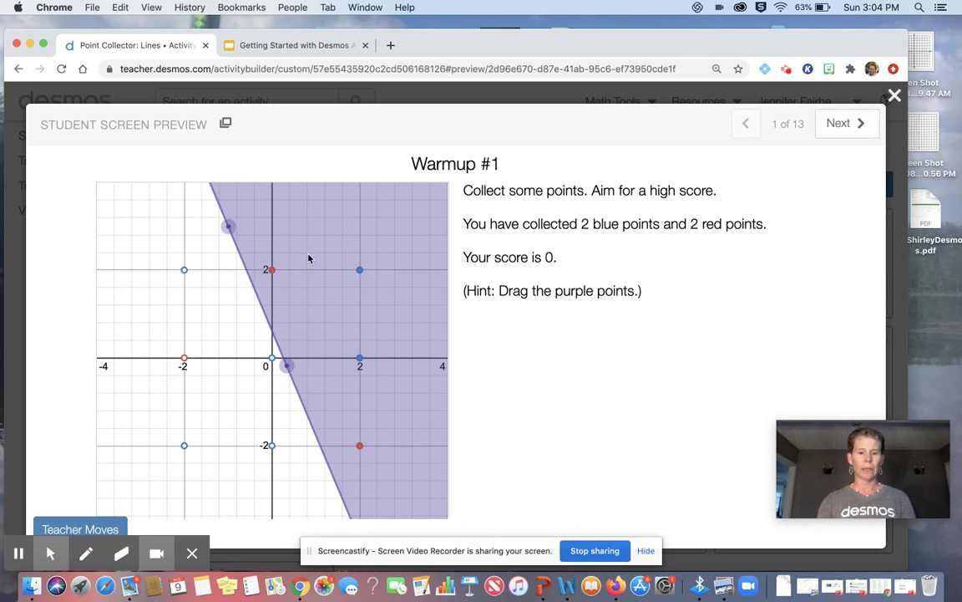
drag(224, 225, 174, 266)
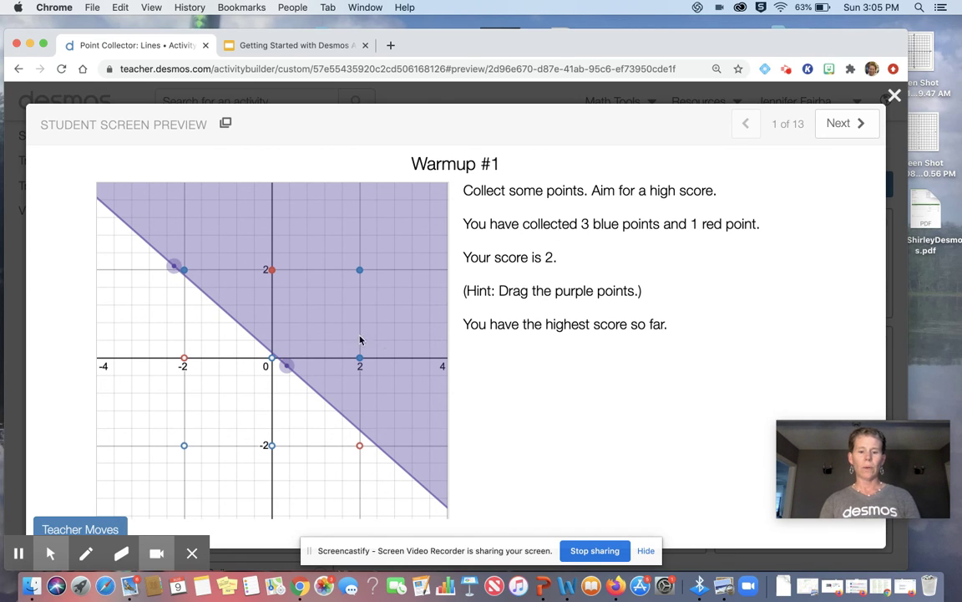
- Advance the student preview to Warmup #2 and close the preview
click(843, 137)
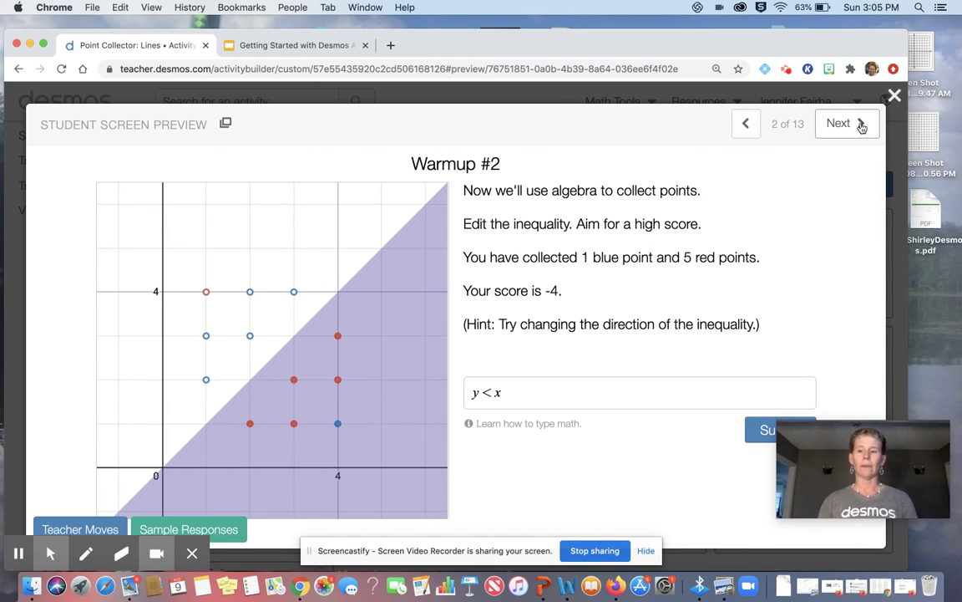
click(893, 97)
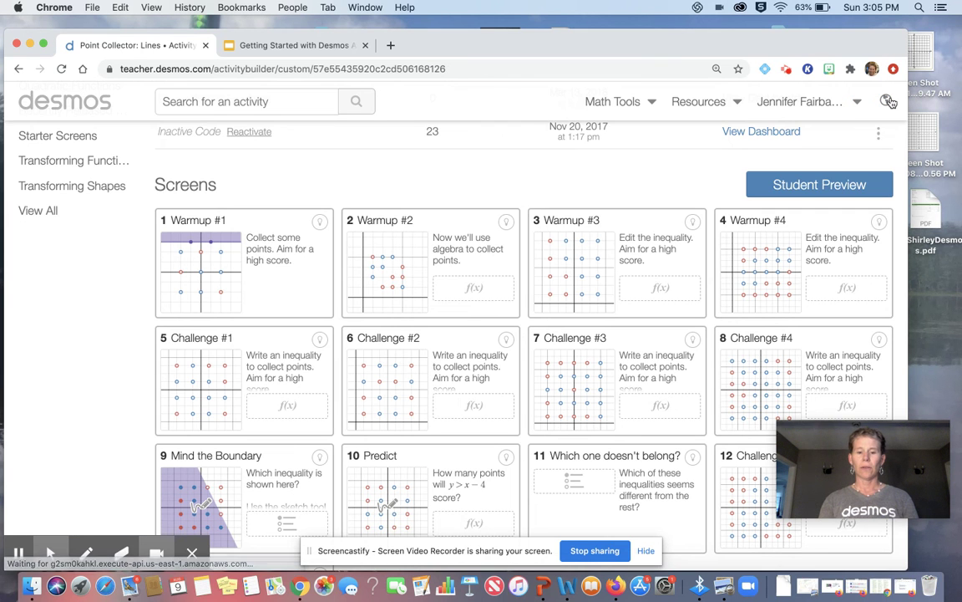
- Return to the home page and open the list of most popular activities
scroll(323, 209, up, 10)
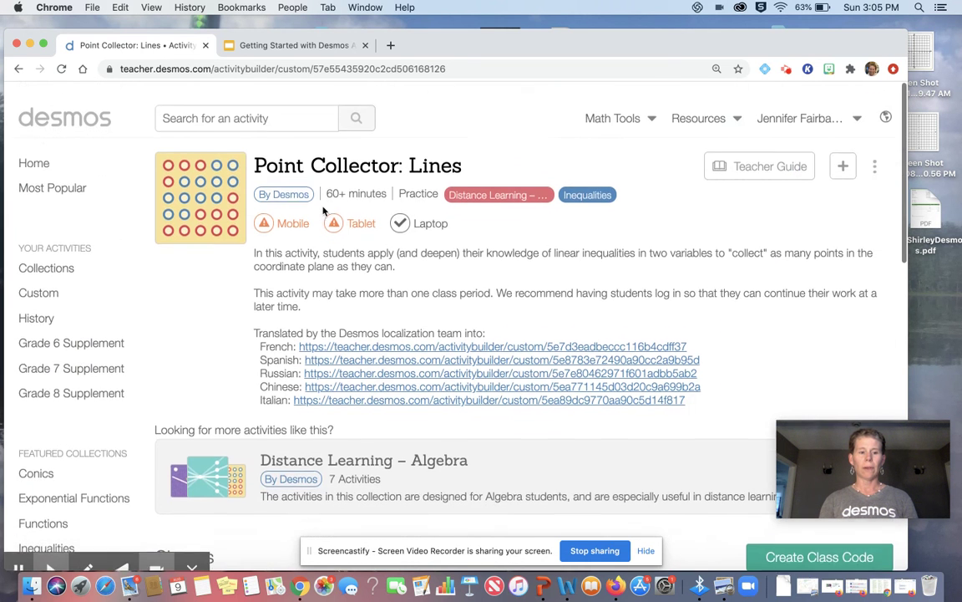
click(56, 109)
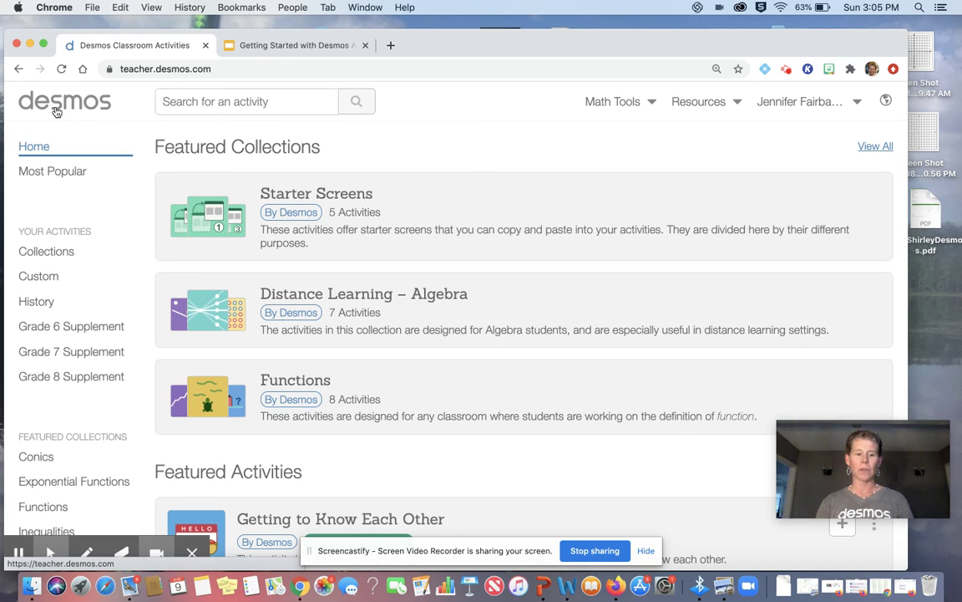
click(64, 175)
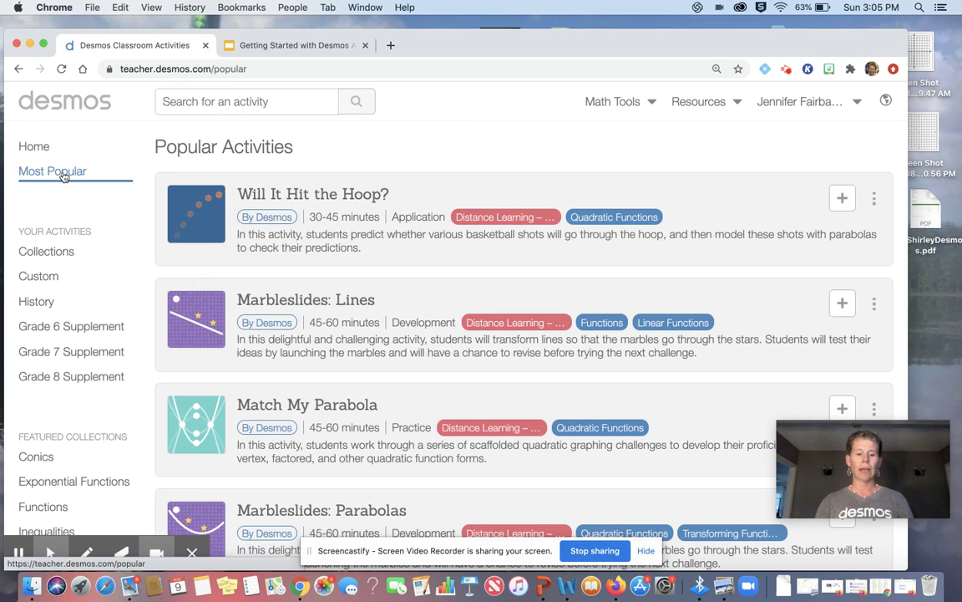